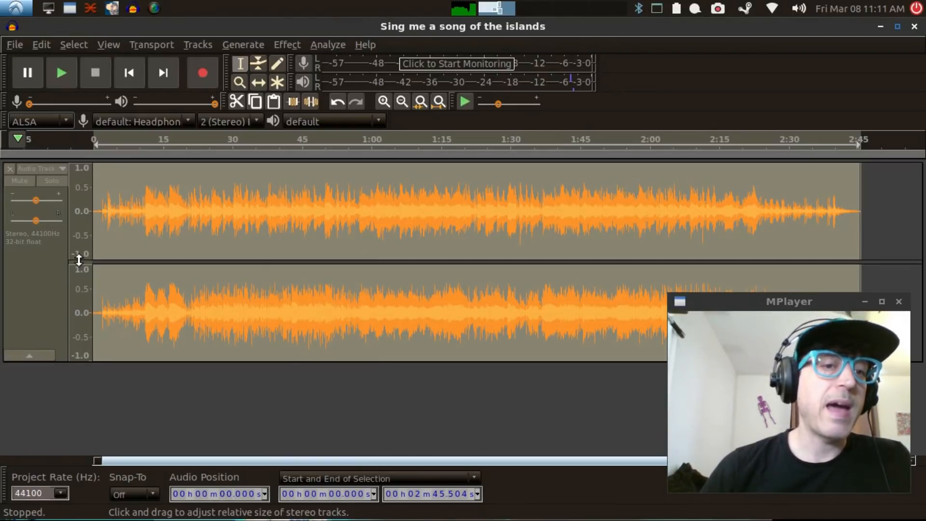
Step: Normalize the whole stereo track to a maximum amplitude of -1.0 dB
{"action": "left_click", "coordinate": [36, 285]}
{"action": "left_click", "coordinate": [289, 44]}
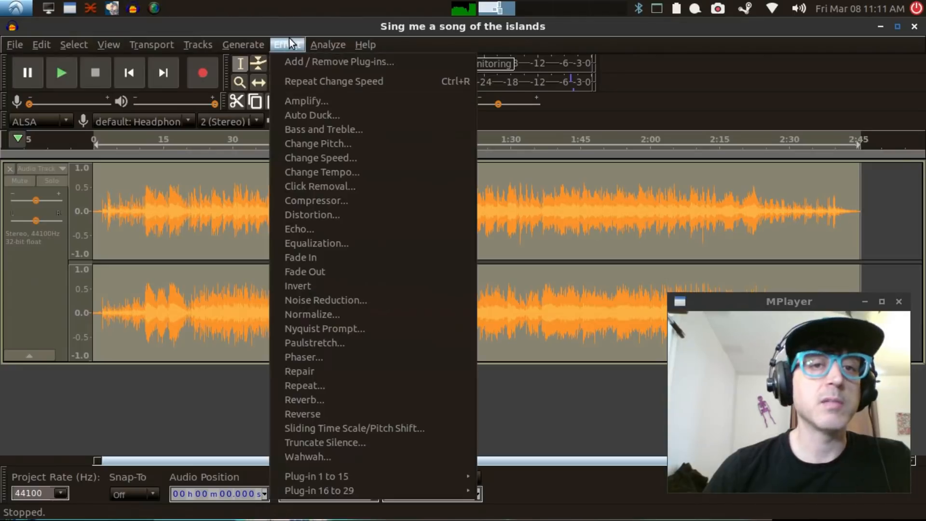
{"action": "left_click", "coordinate": [326, 315]}
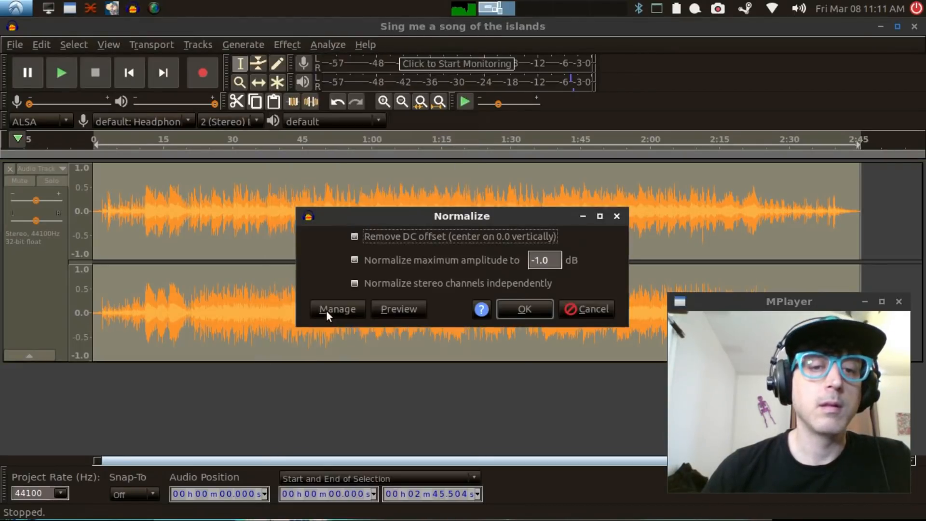
{"action": "left_click", "coordinate": [525, 309]}
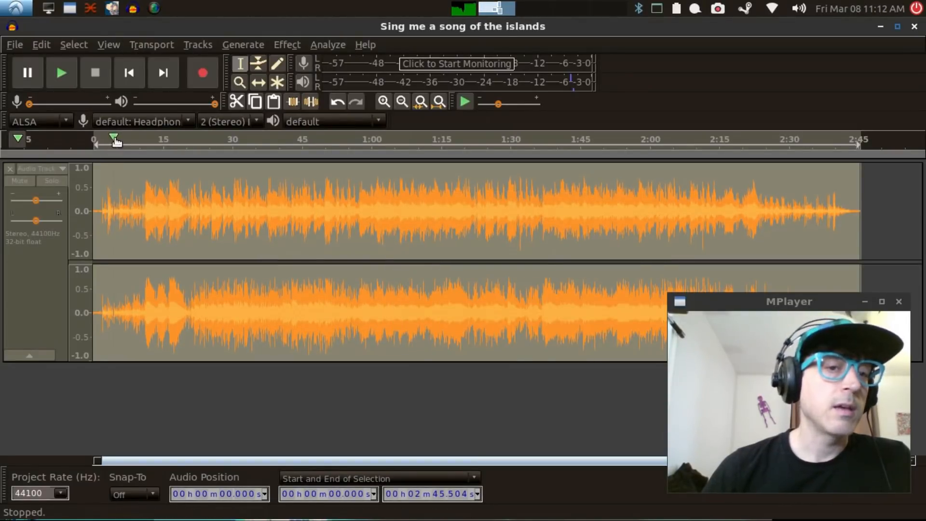
Step: Play the normalized track briefly from about 20 seconds and again from about 2.5 seconds
{"action": "left_click", "coordinate": [187, 139]}
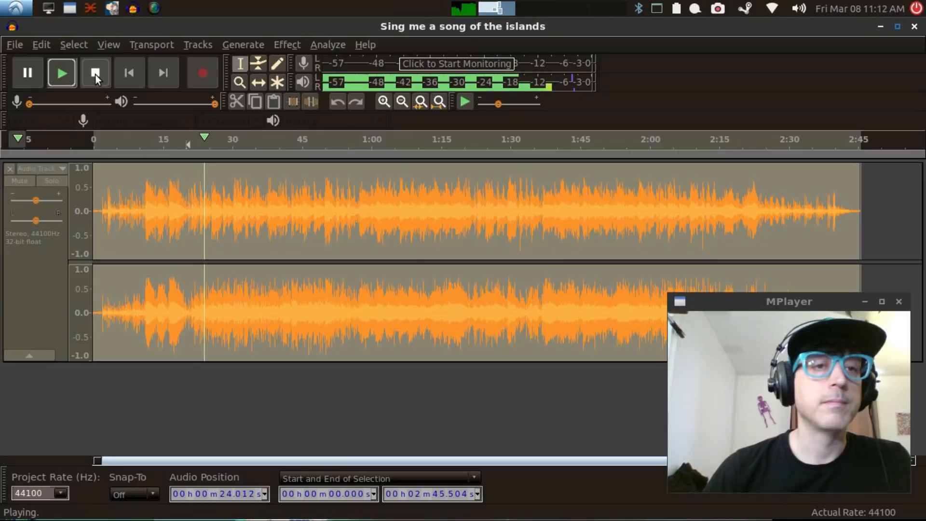
{"action": "left_click", "coordinate": [95, 74]}
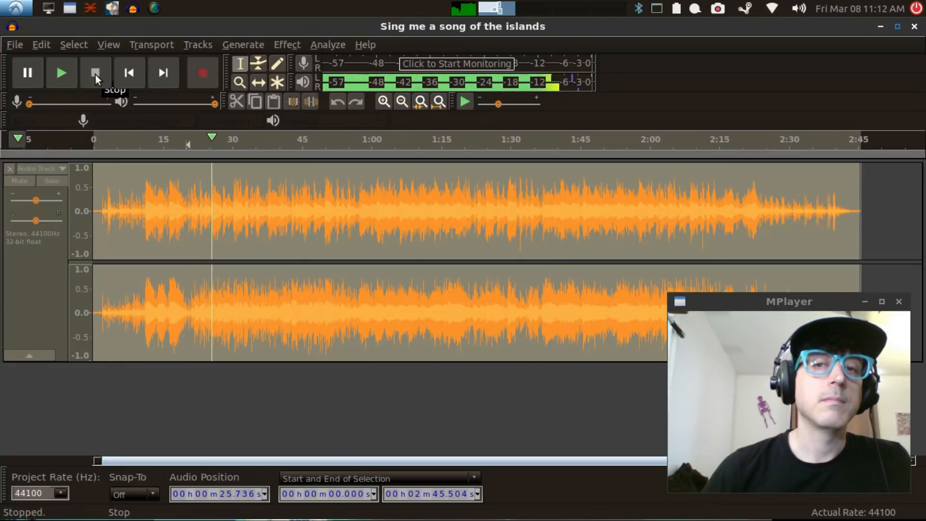
{"action": "left_click", "coordinate": [105, 178]}
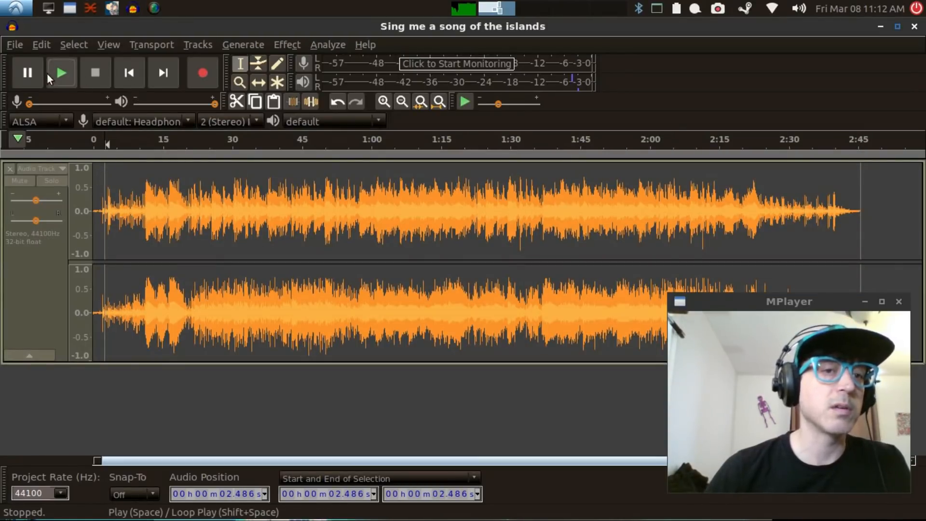
{"action": "left_click", "coordinate": [62, 74]}
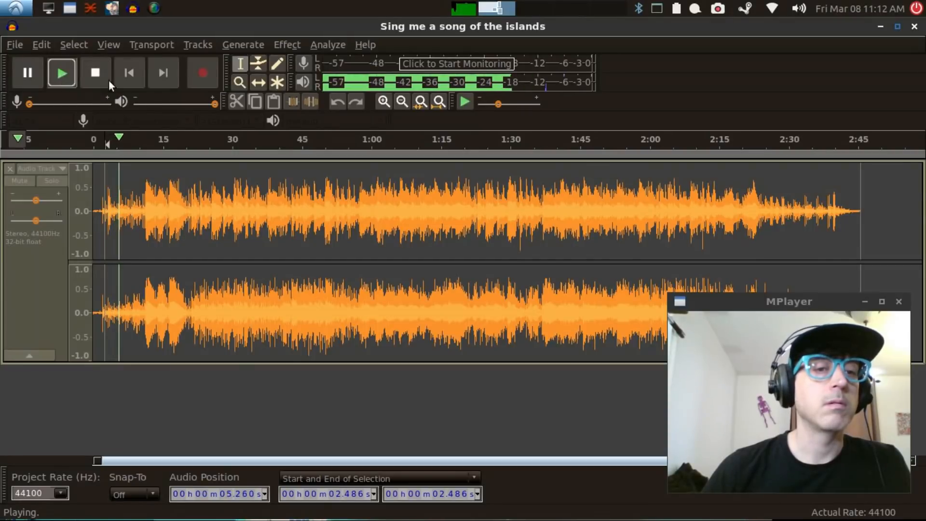
{"action": "left_click", "coordinate": [95, 73]}
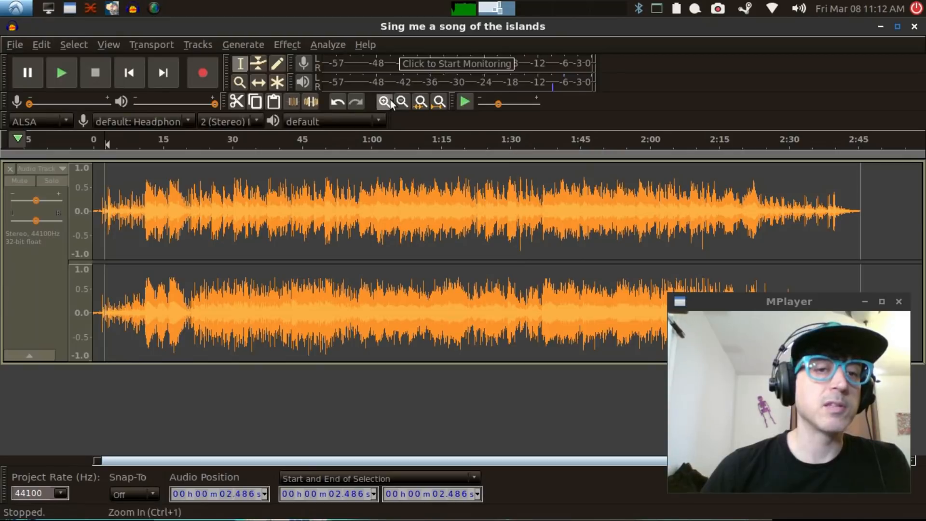
Step: Try a sample selection from about 5.6 to 8.0 seconds, extending its start back to about 4.5 seconds while auditioning it
{"action": "left_click", "coordinate": [384, 102]}
{"action": "left_click", "coordinate": [384, 101]}
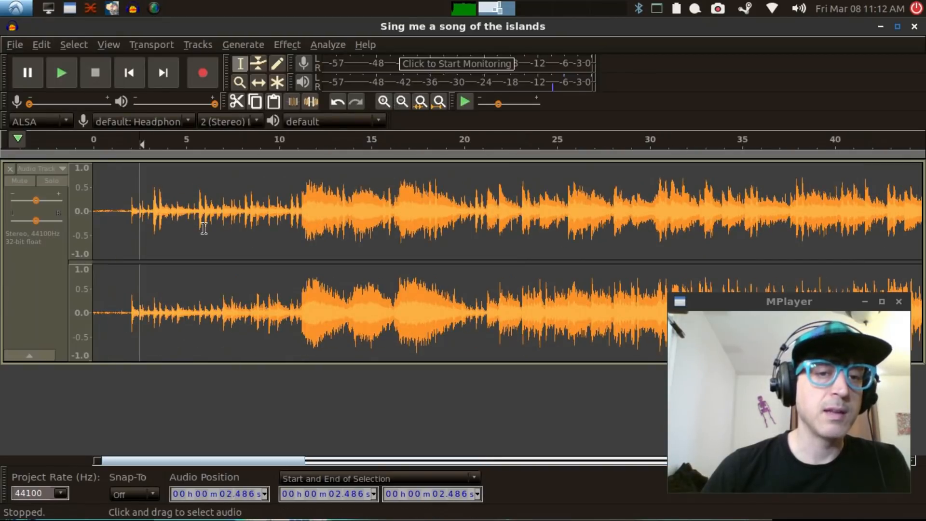
{"action": "left_click_drag", "start_coordinate": [203, 231], "coordinate": [240, 235]}
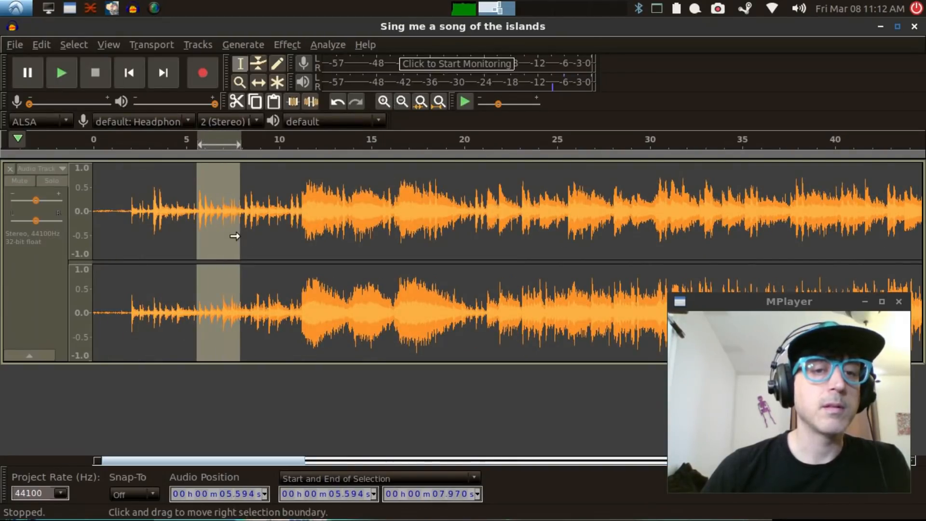
{"action": "left_click", "coordinate": [65, 73]}
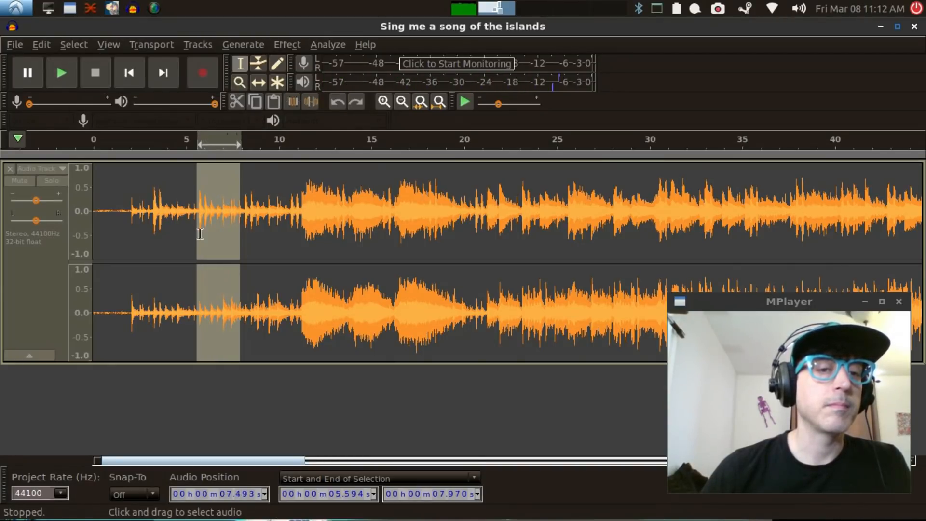
{"action": "left_click_drag", "start_coordinate": [196, 235], "coordinate": [188, 235]}
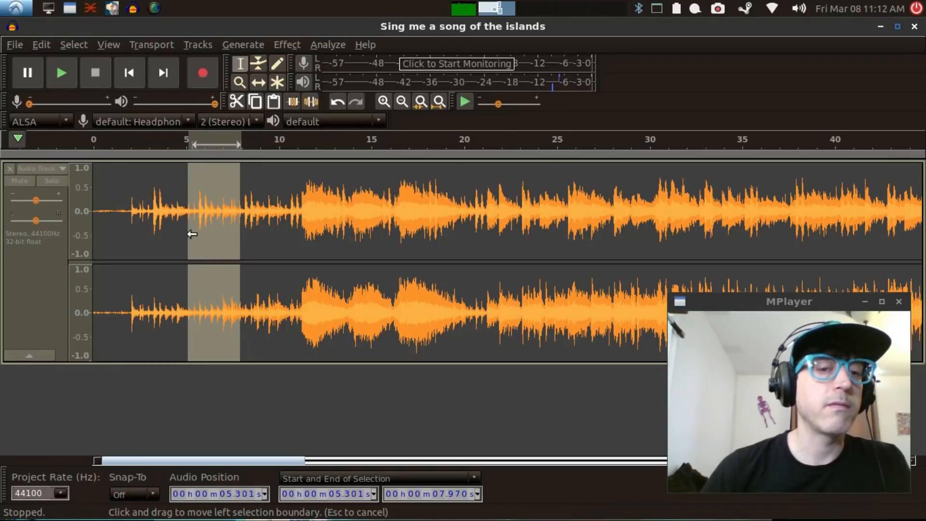
{"action": "left_click", "coordinate": [71, 77]}
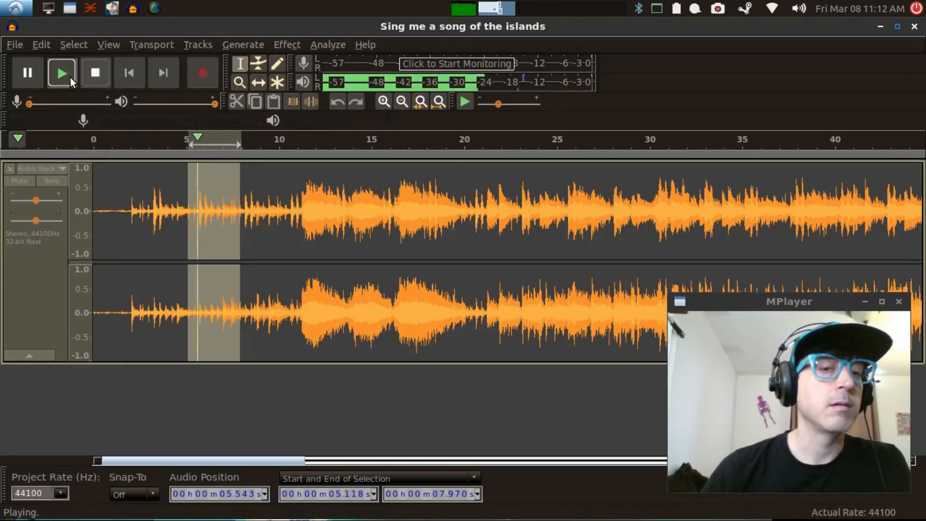
{"action": "left_click_drag", "start_coordinate": [191, 231], "coordinate": [178, 230]}
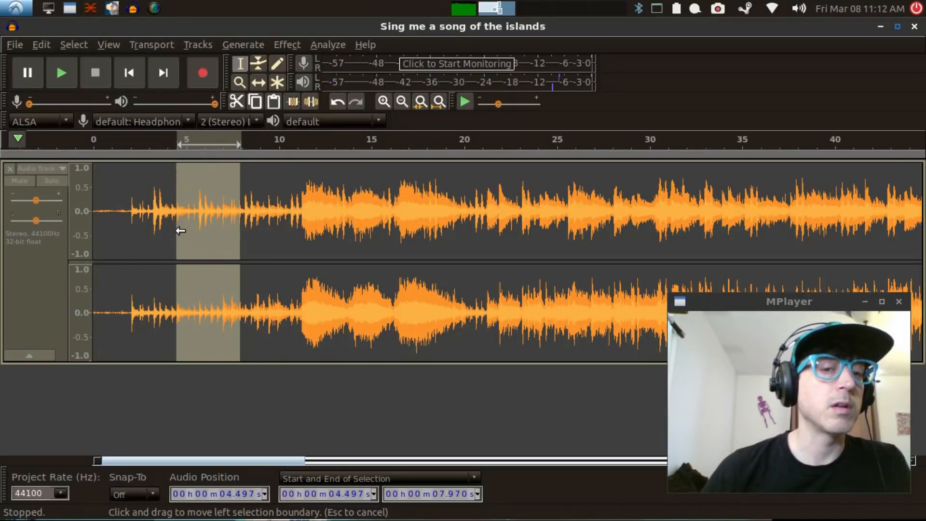
{"action": "left_click", "coordinate": [63, 72]}
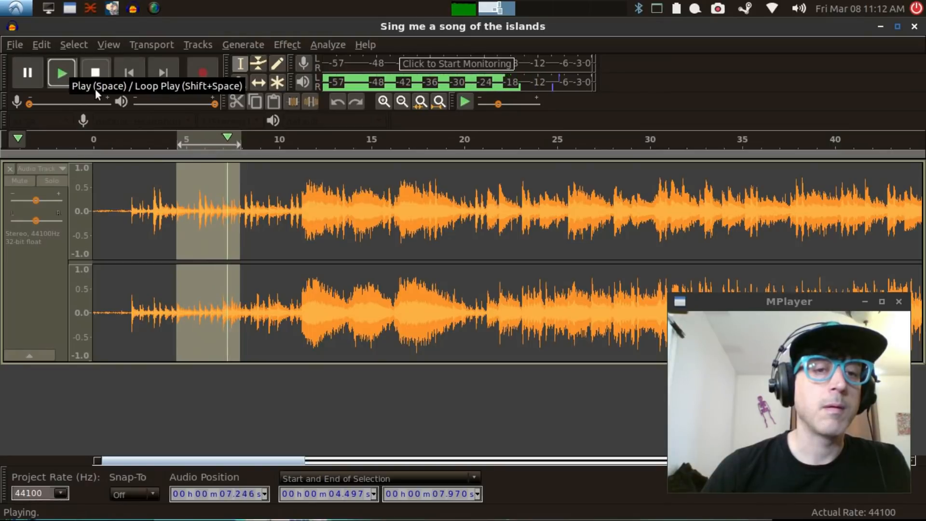
Step: Select the intro passage from about 6.95 to 9.40 seconds and play it
{"action": "left_click", "coordinate": [223, 214]}
{"action": "left_click", "coordinate": [220, 218]}
{"action": "left_click_drag", "start_coordinate": [222, 218], "coordinate": [267, 231]}
{"action": "left_click", "coordinate": [63, 65]}
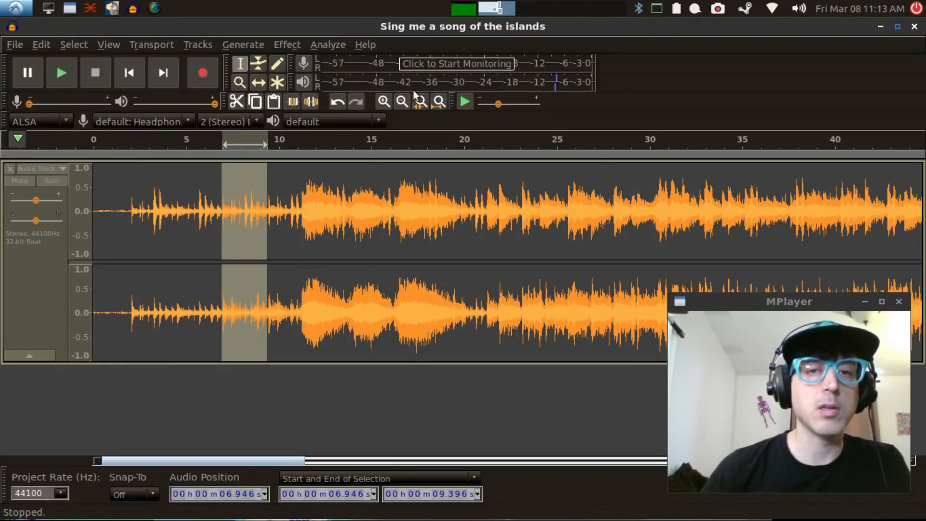
Step: Adjust the selection to run from about 6.99 to 9.48 seconds and audition it as a loop
{"action": "left_click", "coordinate": [383, 102]}
{"action": "left_click", "coordinate": [383, 102]}
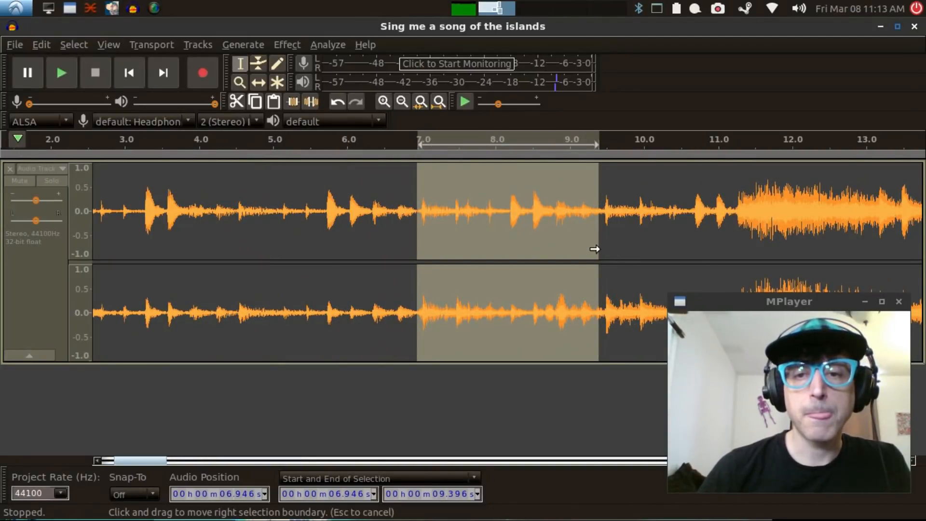
{"action": "left_click_drag", "start_coordinate": [596, 250], "coordinate": [597, 251]}
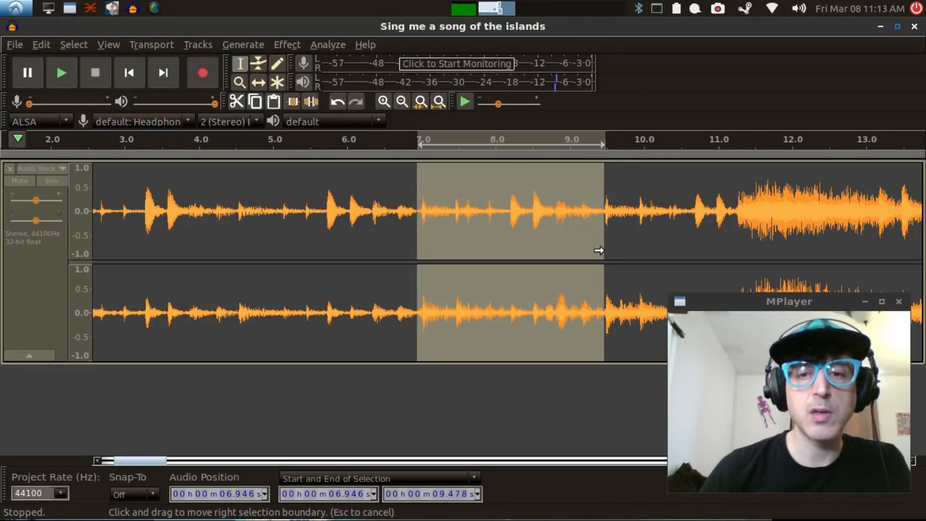
{"action": "left_click_drag", "start_coordinate": [420, 247], "coordinate": [421, 247]}
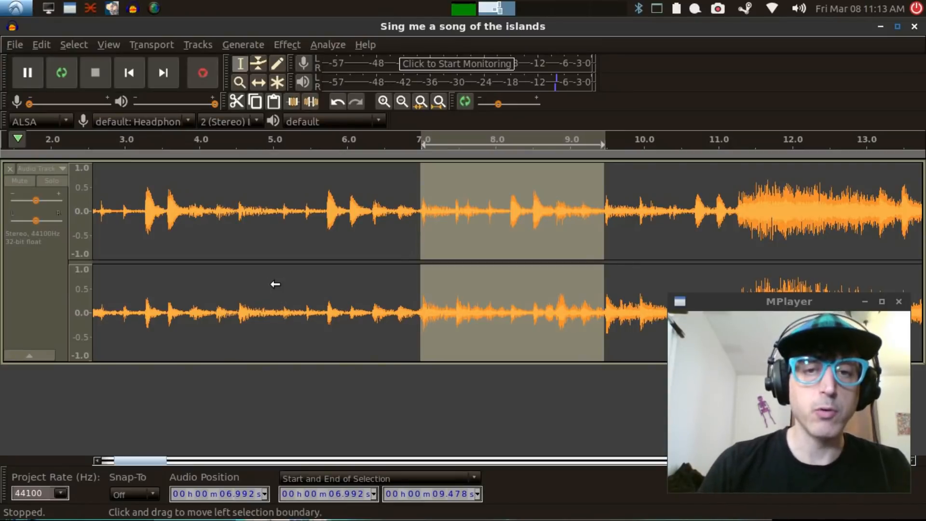
{"action": "key", "text": "shift+space"}
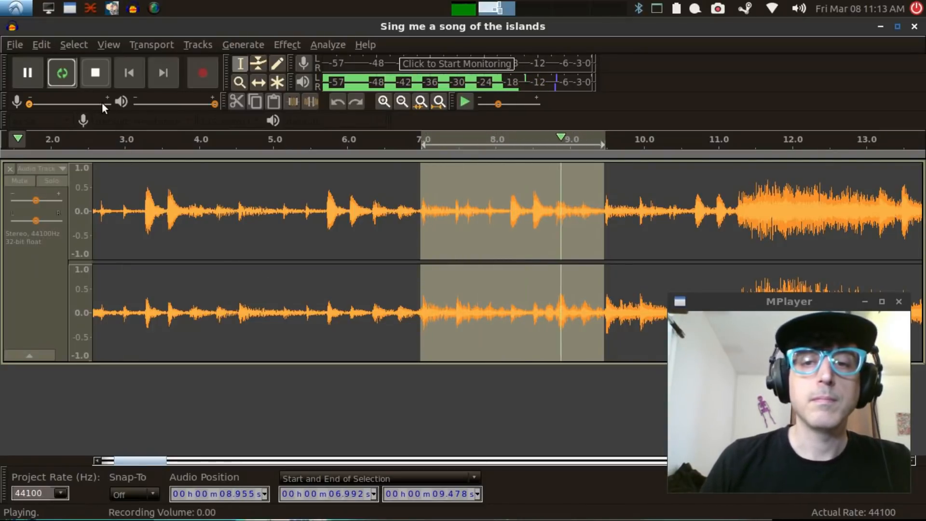
{"action": "left_click", "coordinate": [96, 78]}
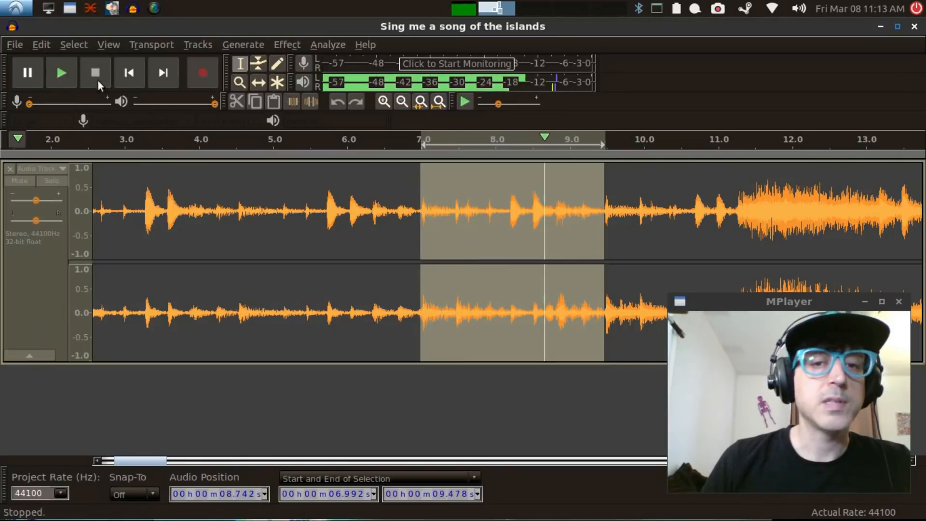
Step: Fine-tune the selection's start to about 7.008 seconds, just before the first hit, and loop it to check
{"action": "left_click", "coordinate": [384, 102]}
{"action": "left_click", "coordinate": [384, 102]}
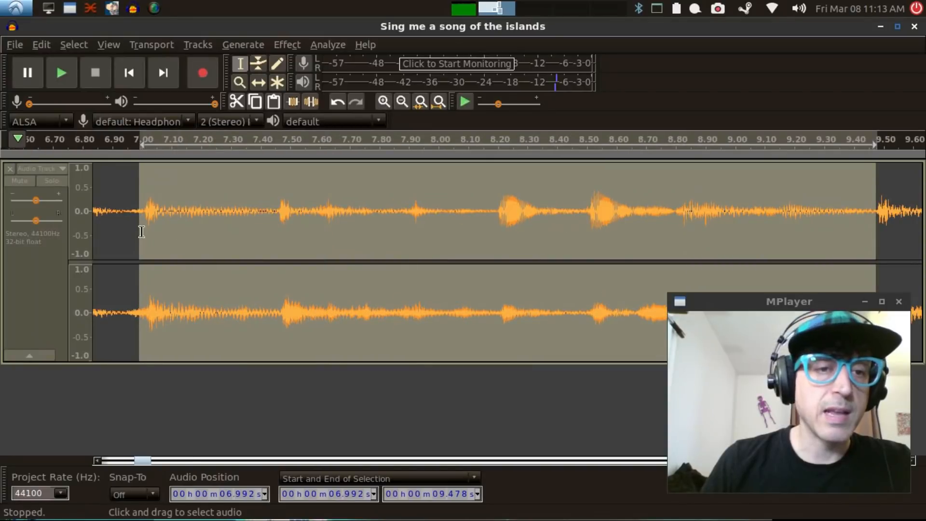
{"action": "left_click_drag", "start_coordinate": [144, 231], "coordinate": [150, 232]}
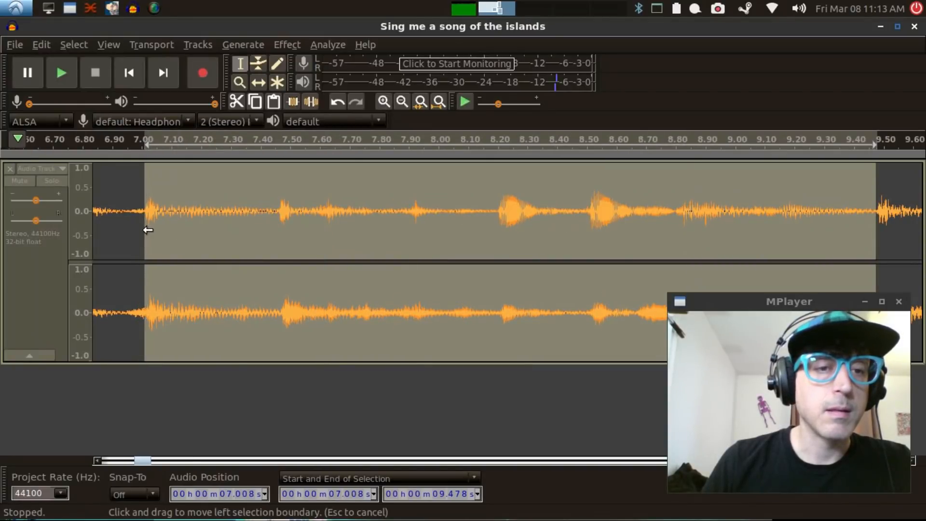
{"action": "key", "text": "shift+space"}
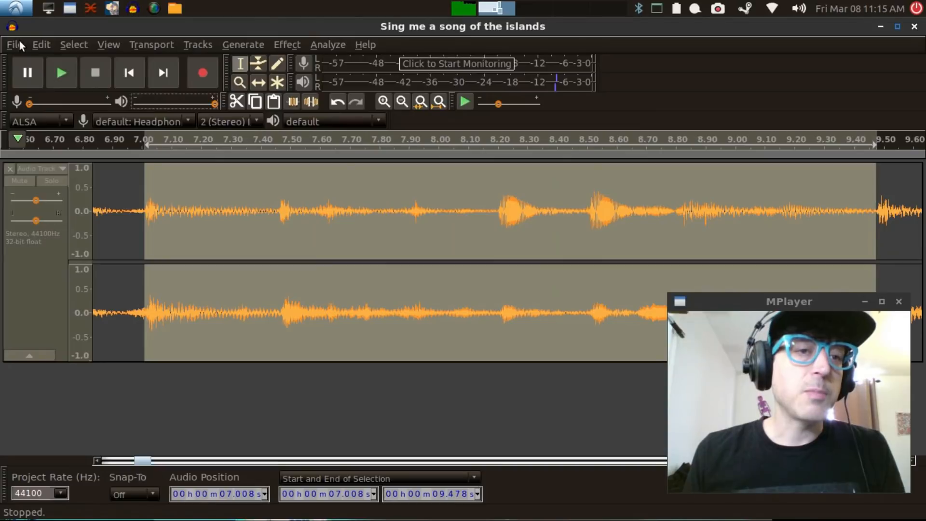
Step: Start exporting the selected audio and create a folder named Exotica Samples inside Samples as its destination
{"action": "left_click", "coordinate": [19, 42]}
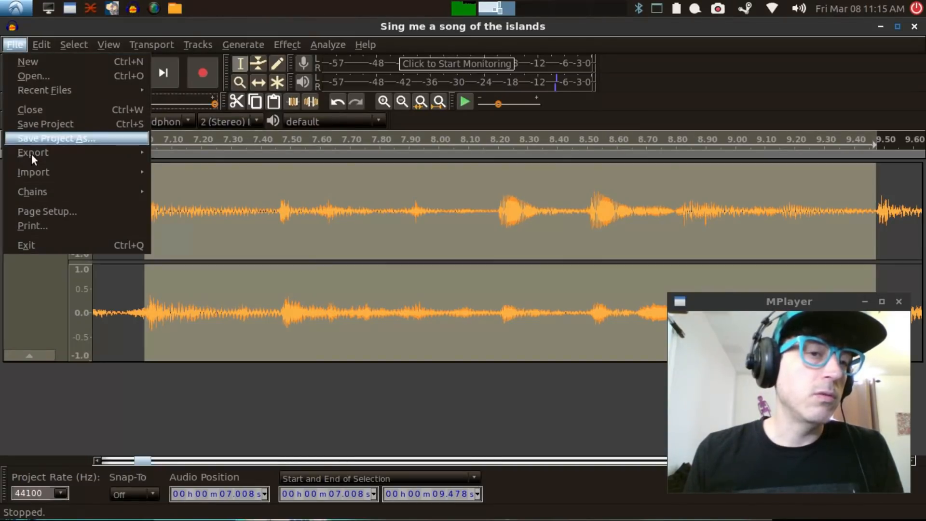
{"action": "mouse_move", "coordinate": [31, 154]}
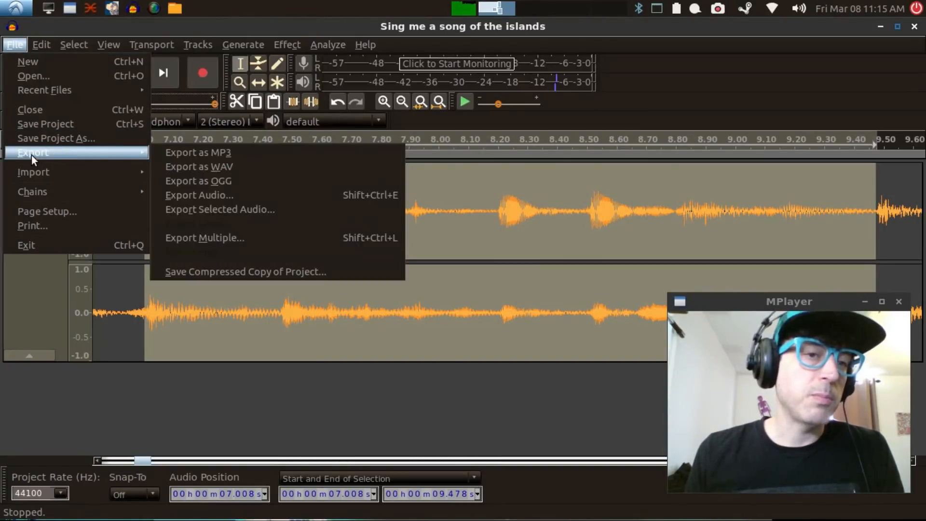
{"action": "left_click", "coordinate": [256, 206]}
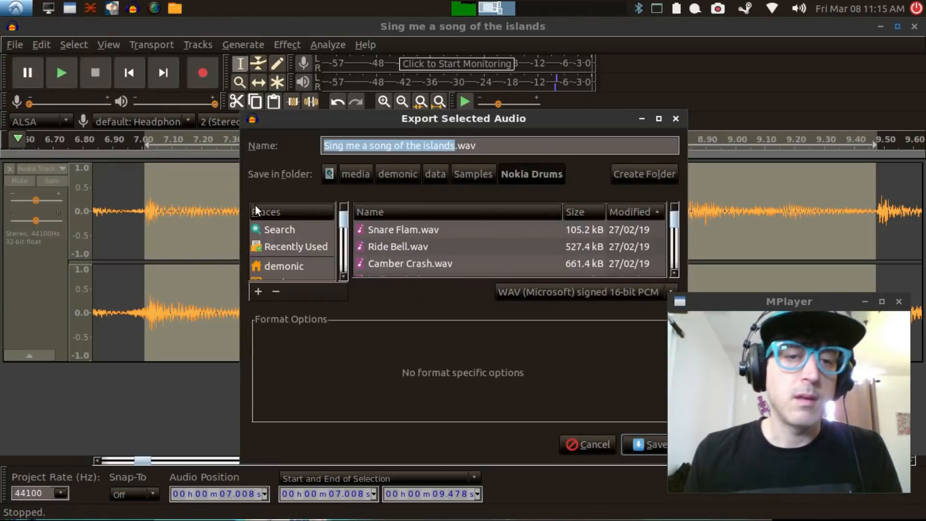
{"action": "left_click", "coordinate": [478, 171]}
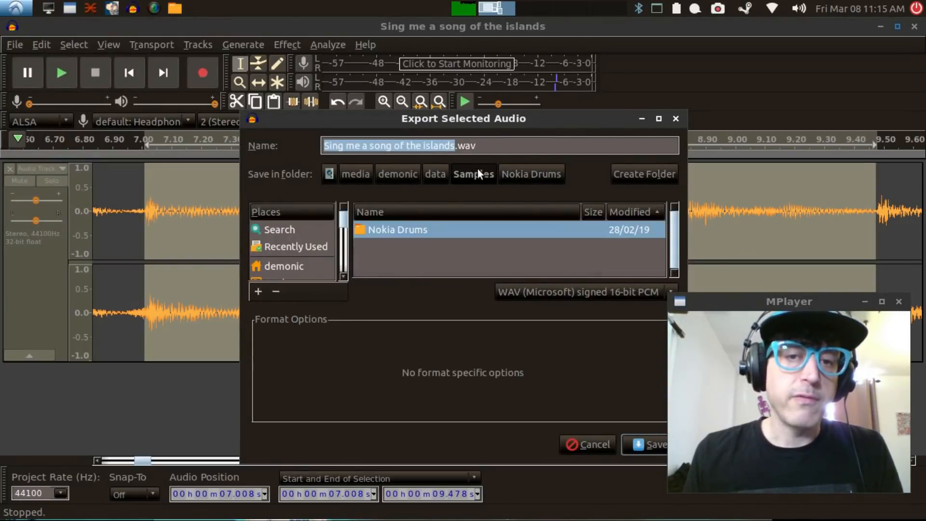
{"action": "left_click", "coordinate": [629, 175]}
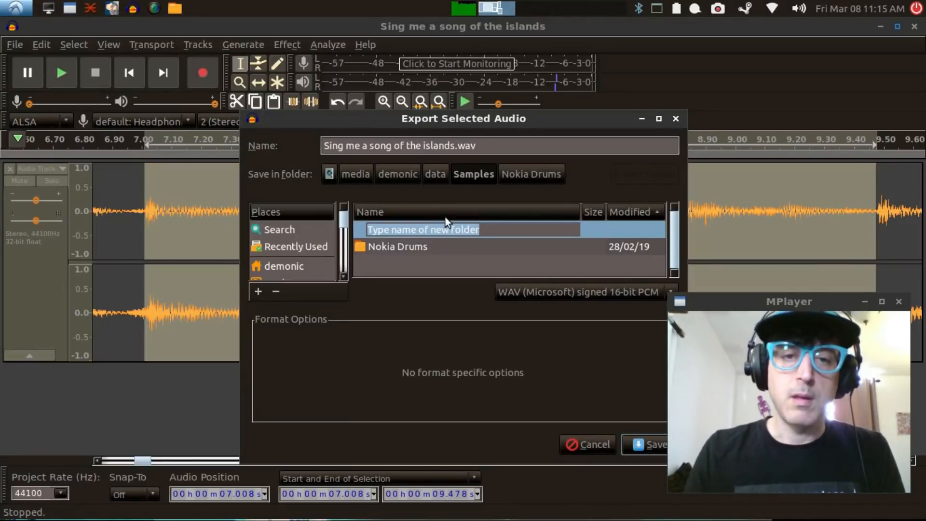
{"action": "type", "text": "Exo"}
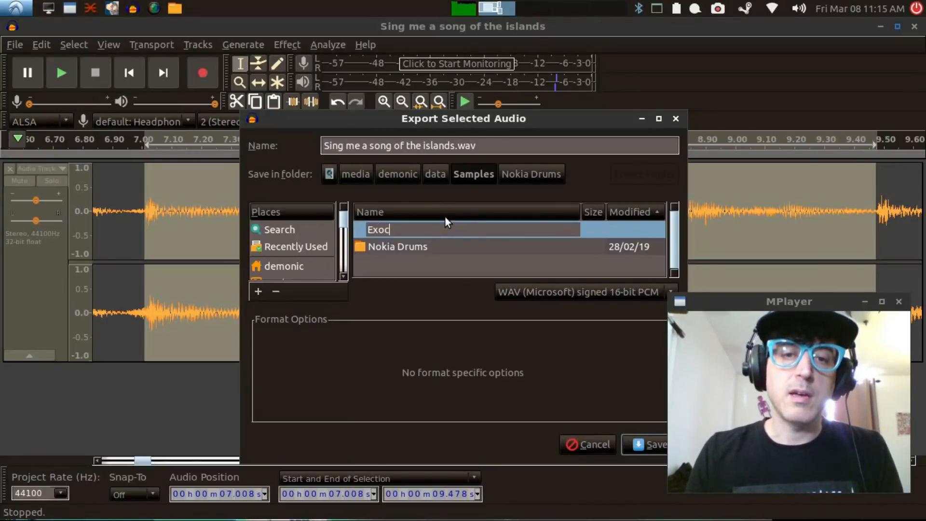
{"action": "type", "text": "tica Samples"}
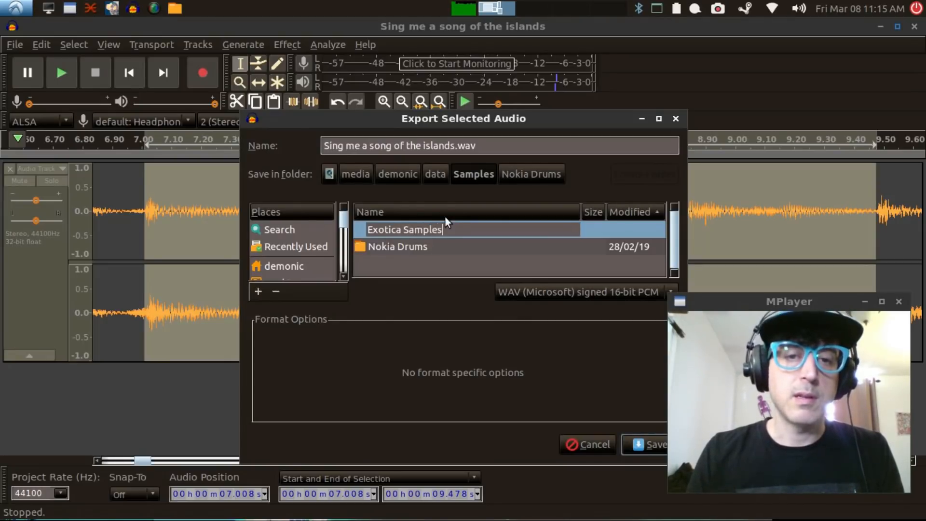
{"action": "key", "text": "Return"}
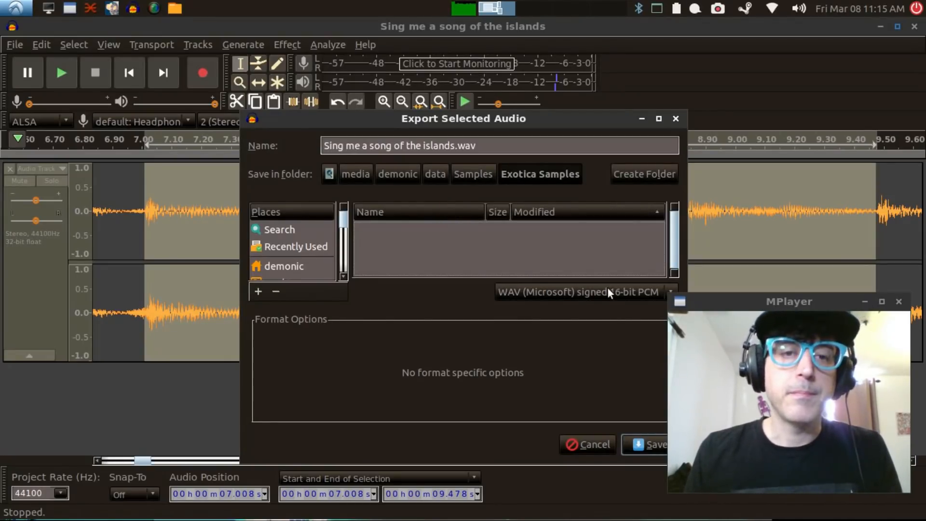
Step: Name the export "drums and birds.wav" and save it to Exotica Samples with empty metadata tags
{"action": "left_click_drag", "start_coordinate": [458, 148], "coordinate": [270, 137]}
{"action": "type", "text": "drums and bir"}
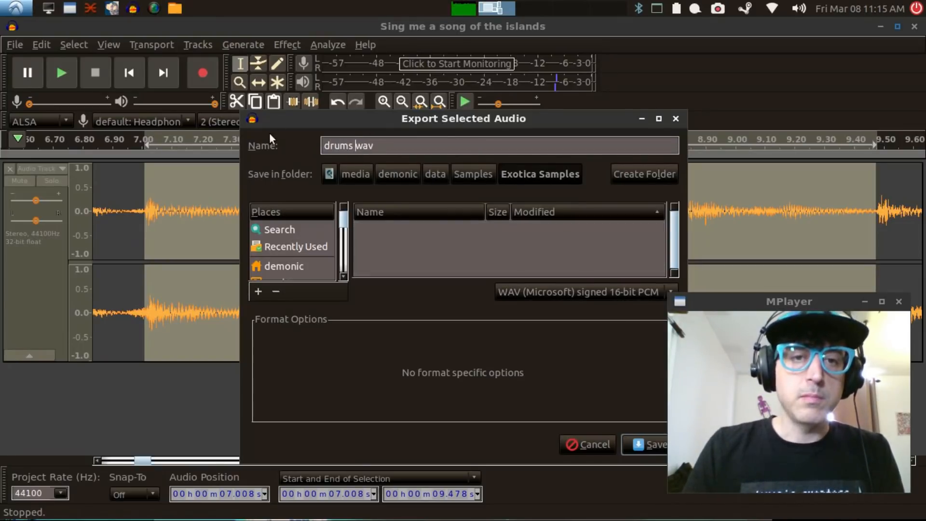
{"action": "type", "text": "ds."}
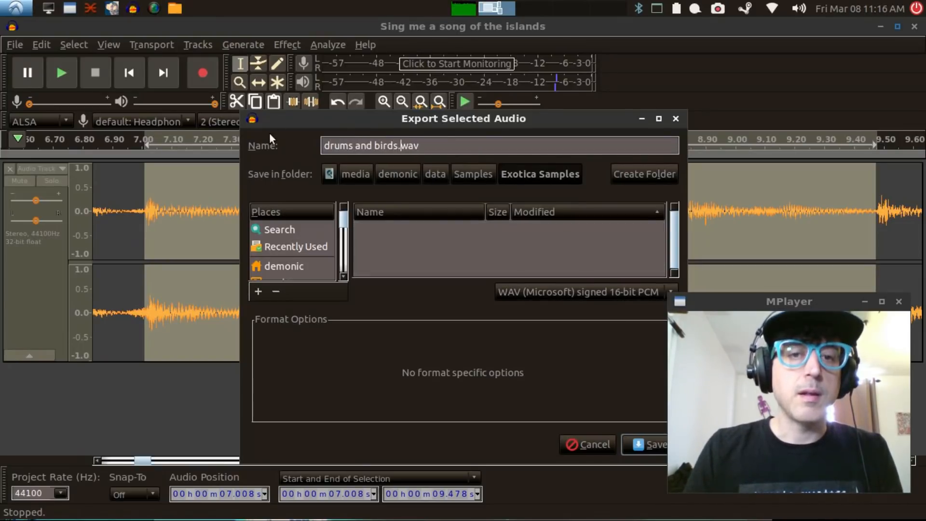
{"action": "left_click", "coordinate": [656, 447]}
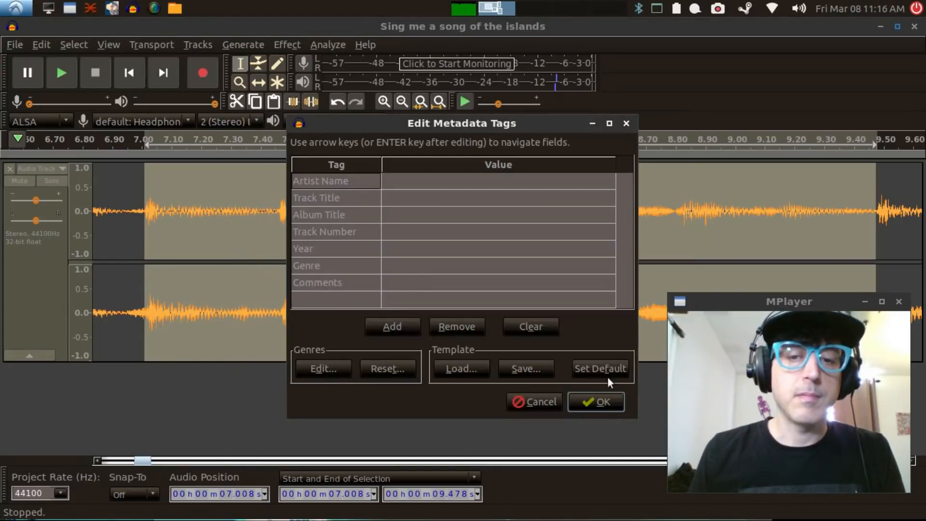
{"action": "left_click", "coordinate": [593, 401]}
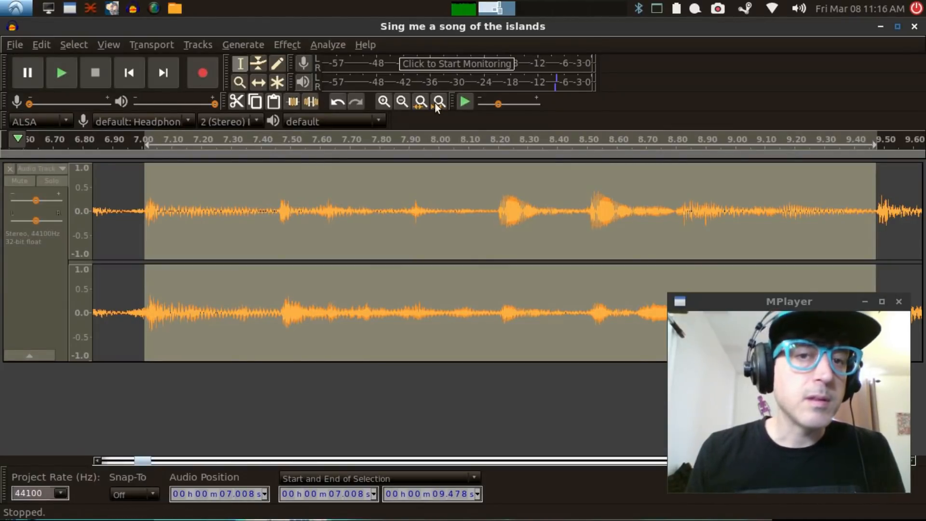
Step: Play the song from about 11.2 seconds, where the louder passage begins, to listen for another sample
{"action": "left_click", "coordinate": [406, 102]}
{"action": "left_click", "coordinate": [406, 102]}
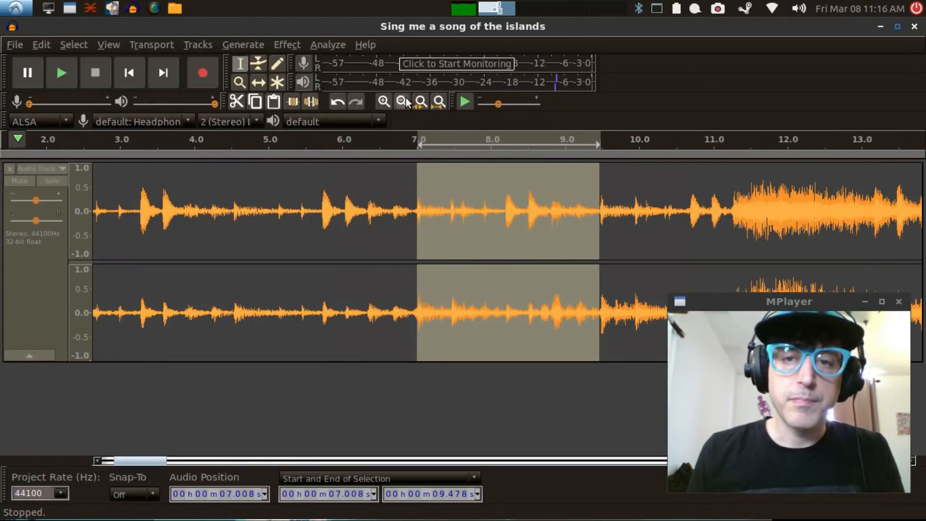
{"action": "left_click", "coordinate": [406, 102]}
{"action": "left_click", "coordinate": [512, 213]}
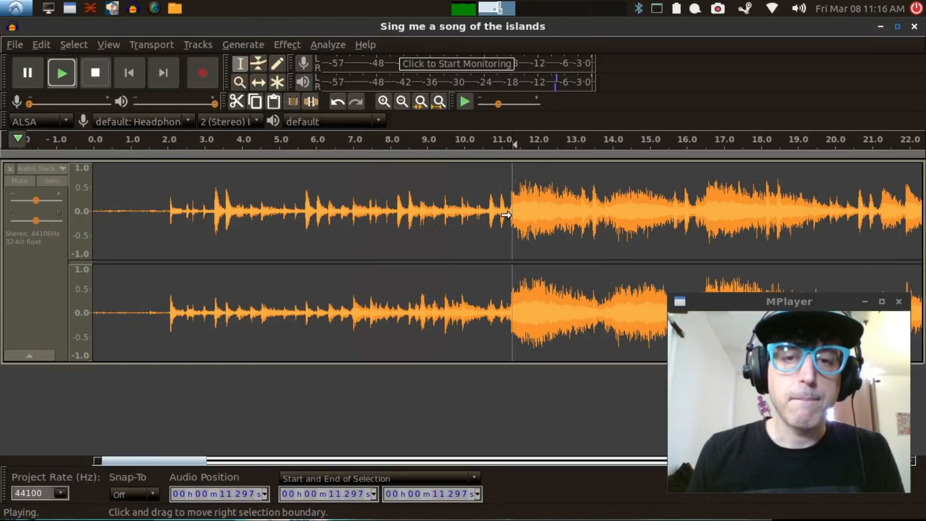
{"action": "key", "text": "space"}
{"action": "key", "text": "space"}
{"action": "left_click", "coordinate": [509, 214]}
{"action": "key", "text": "space"}
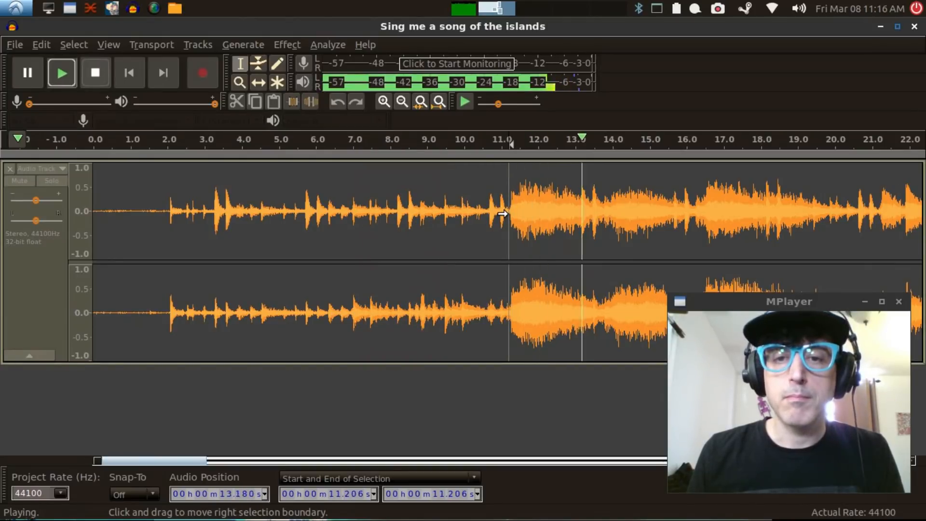
{"action": "key", "text": "space"}
Step: Select the passage from about 11.26 to 13.49 seconds, ending just before the drum hit, and audition it as a loop
{"action": "left_click_drag", "start_coordinate": [511, 215], "coordinate": [601, 235]}
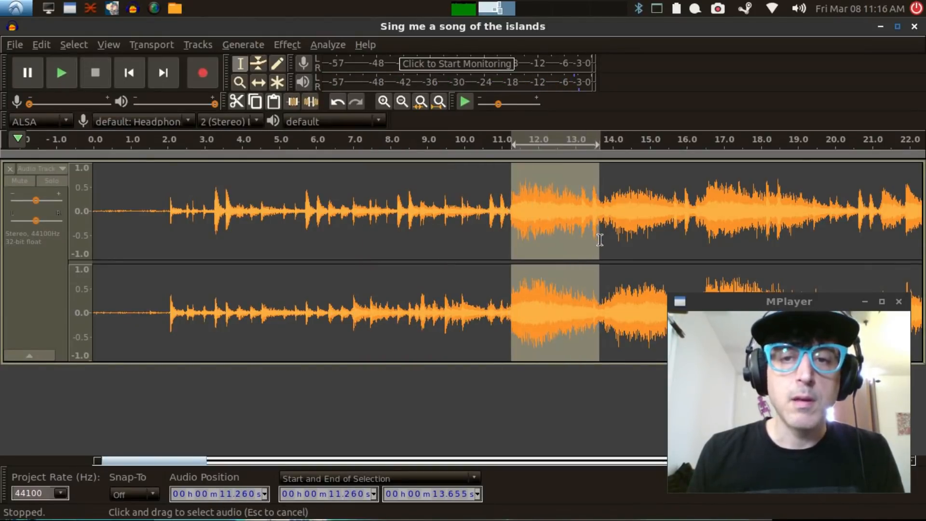
{"action": "left_click", "coordinate": [384, 101]}
{"action": "key", "text": "shift+space"}
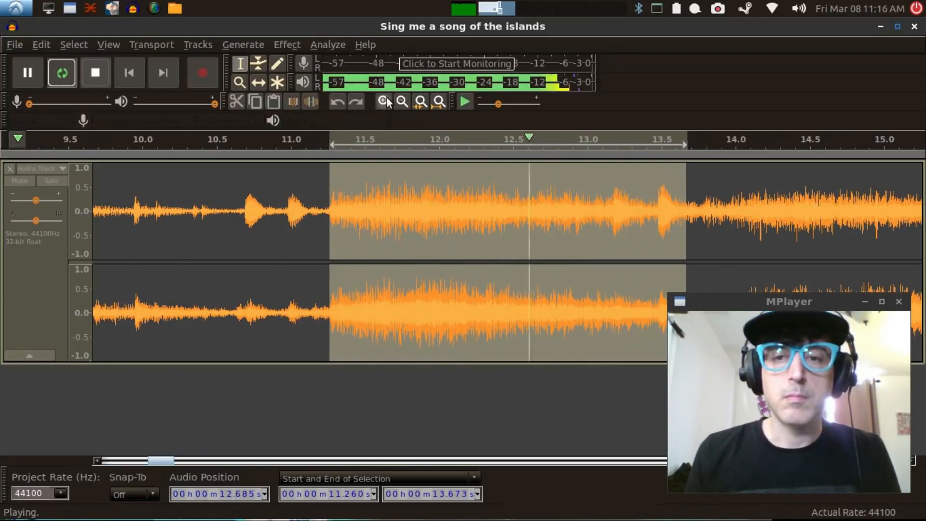
{"action": "key", "text": "space"}
{"action": "left_click_drag", "start_coordinate": [685, 245], "coordinate": [663, 243]}
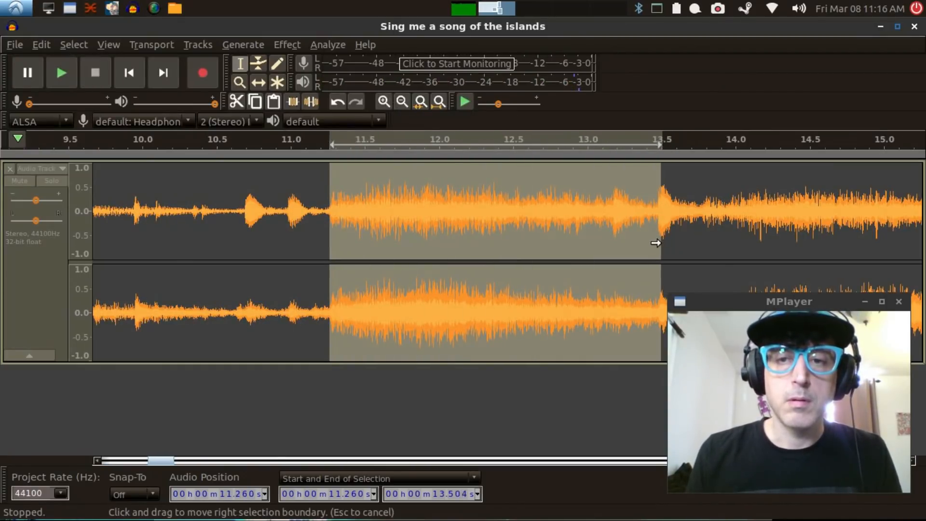
{"action": "key", "text": "space"}
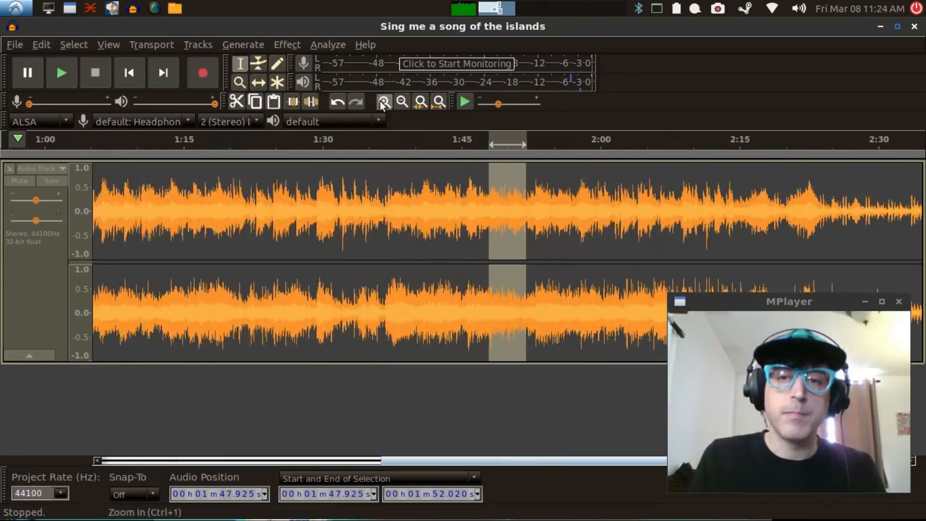
{"action": "left_click", "coordinate": [384, 102]}
Step: Select the passage from about 1:50.05 to 1:52.24 and audition it as a loop
{"action": "left_click_drag", "start_coordinate": [510, 208], "coordinate": [588, 223]}
{"action": "key", "text": "space"}
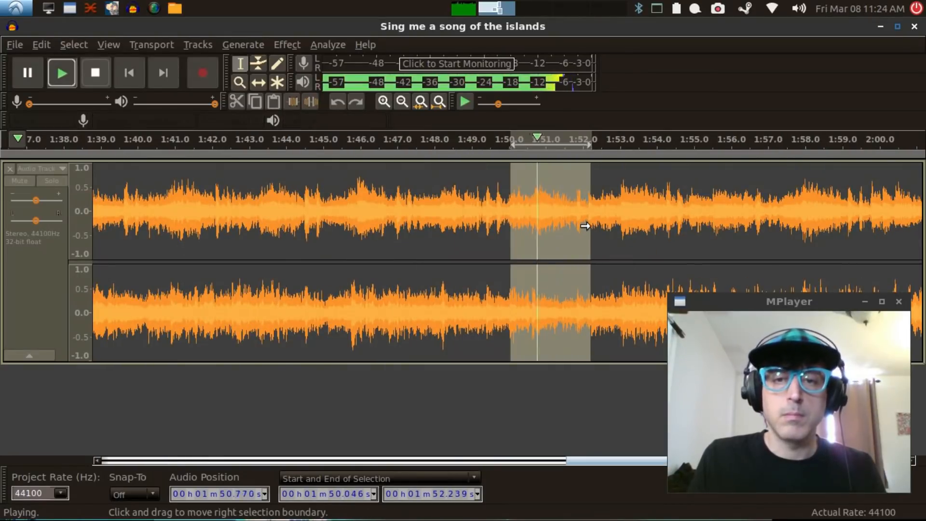
{"action": "key", "text": "space"}
{"action": "key", "text": "shift+space"}
{"action": "left_click", "coordinate": [384, 102]}
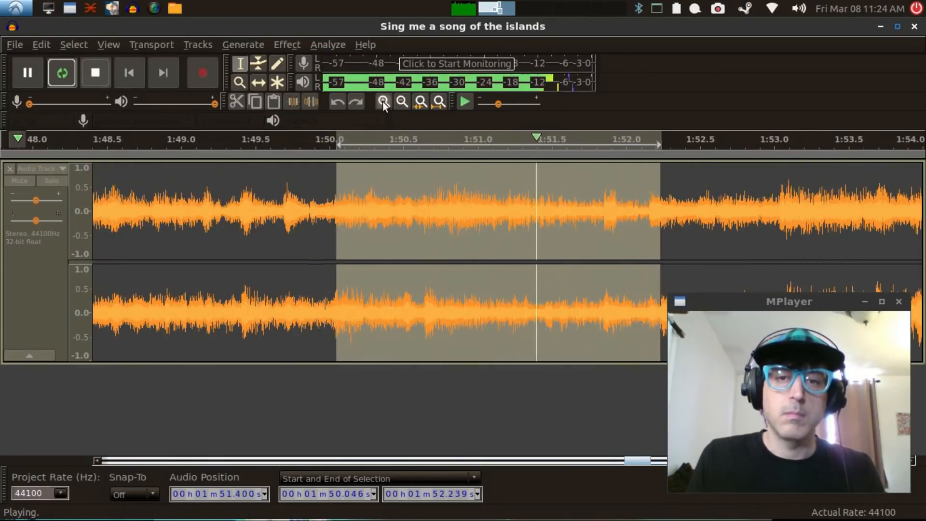
Step: Trim the selection's end to about 1:52.17 and audition it again
{"action": "key", "text": "space"}
{"action": "left_click_drag", "start_coordinate": [645, 245], "coordinate": [647, 246]}
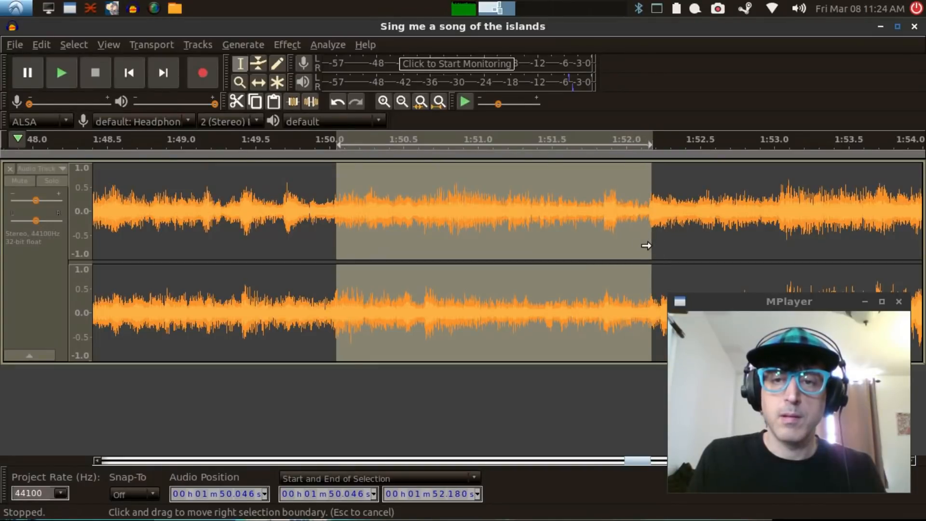
{"action": "key", "text": "space"}
{"action": "key", "text": "space"}
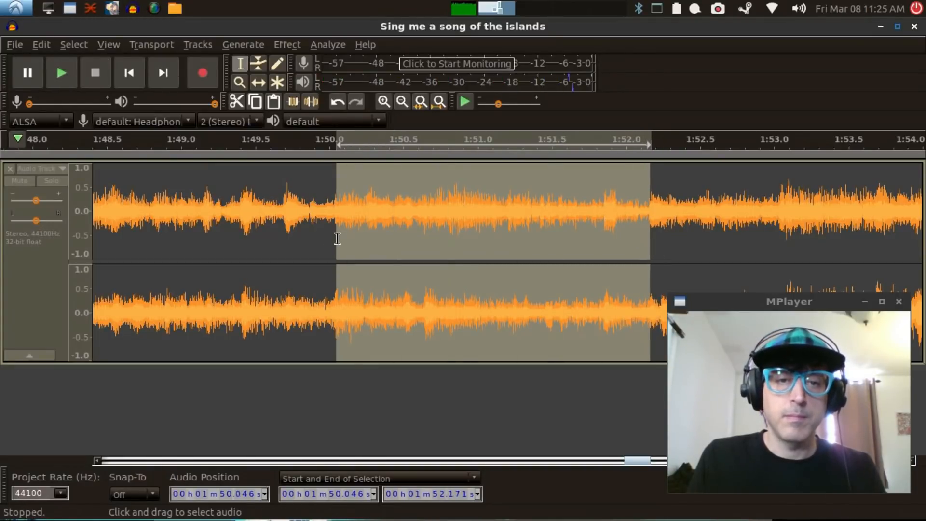
Step: Reselect the passage from about 1:50.03 to 1:51.85 and audition it as a loop
{"action": "left_click", "coordinate": [338, 236]}
{"action": "left_click_drag", "start_coordinate": [334, 234], "coordinate": [602, 256]}
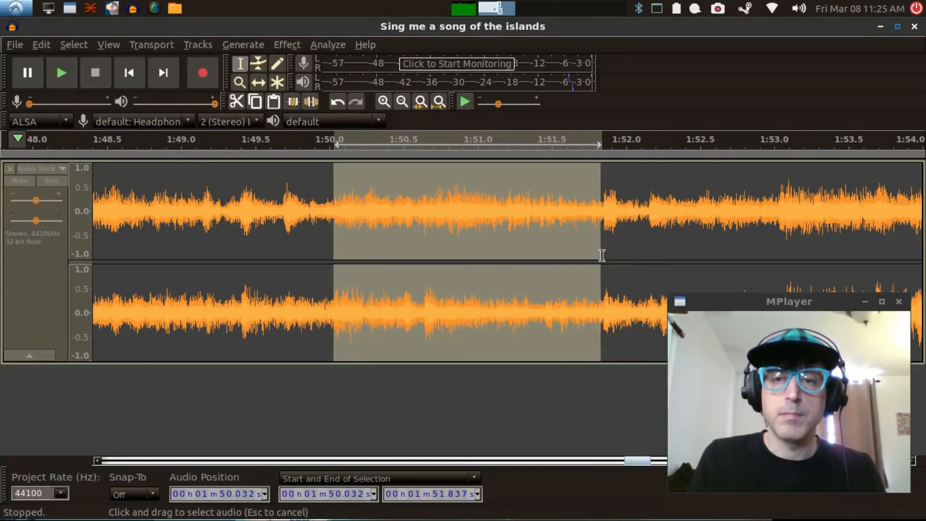
{"action": "key", "text": "shift+space"}
{"action": "left_click", "coordinate": [95, 72]}
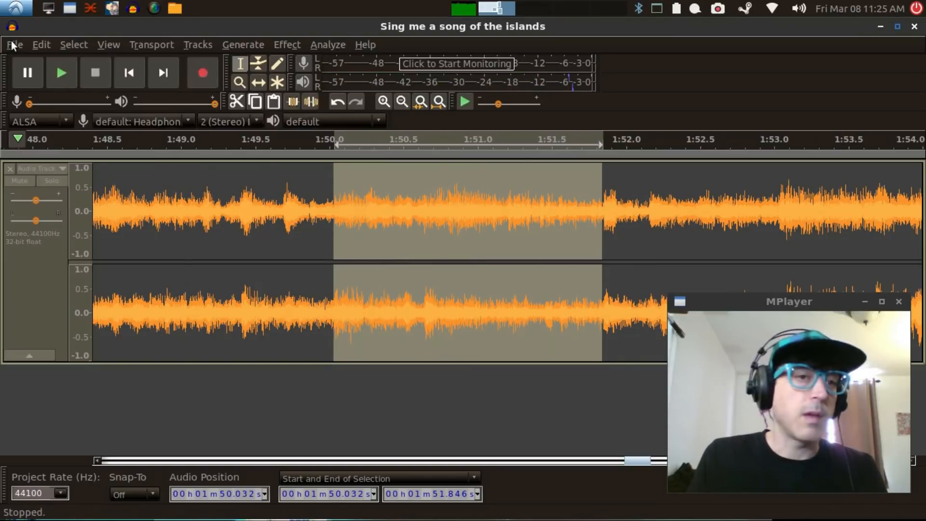
Step: Export the selected audio as "guitar arp 2.wav" to the Exotica Samples folder with empty metadata tags
{"action": "left_click", "coordinate": [14, 44]}
{"action": "mouse_move", "coordinate": [67, 160]}
{"action": "left_click", "coordinate": [248, 205]}
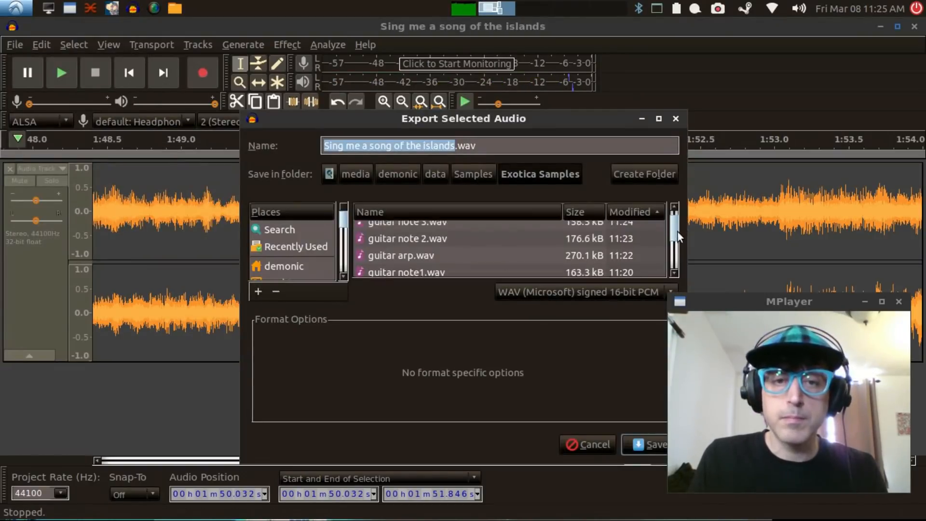
{"action": "left_click_drag", "start_coordinate": [678, 232], "coordinate": [688, 271]}
{"action": "scroll", "coordinate": [392, 265], "scroll_direction": "up", "scroll_amount": 3}
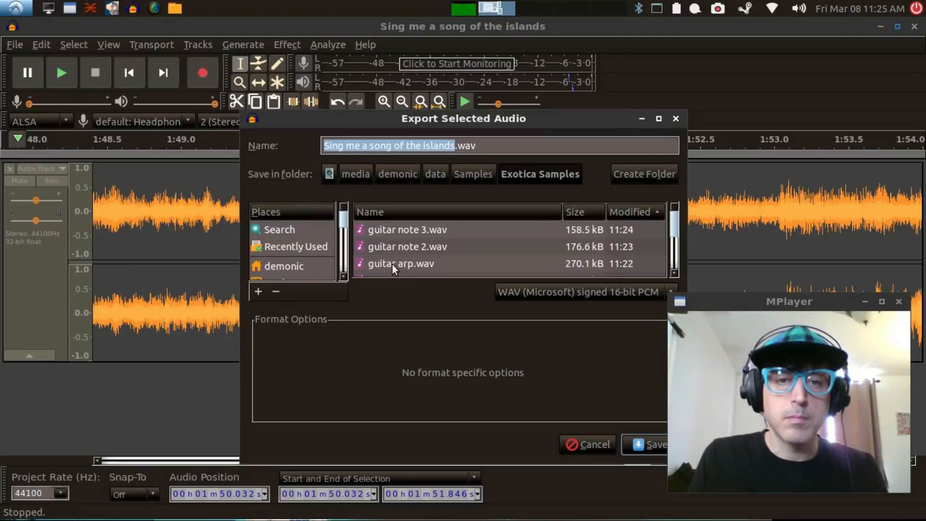
{"action": "left_click", "coordinate": [392, 264]}
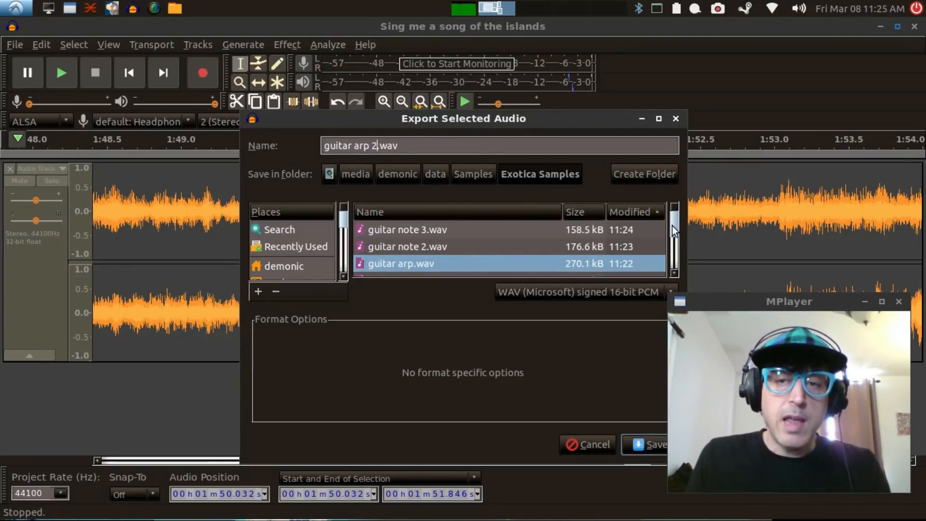
{"action": "left_click_drag", "start_coordinate": [673, 229], "coordinate": [681, 272]}
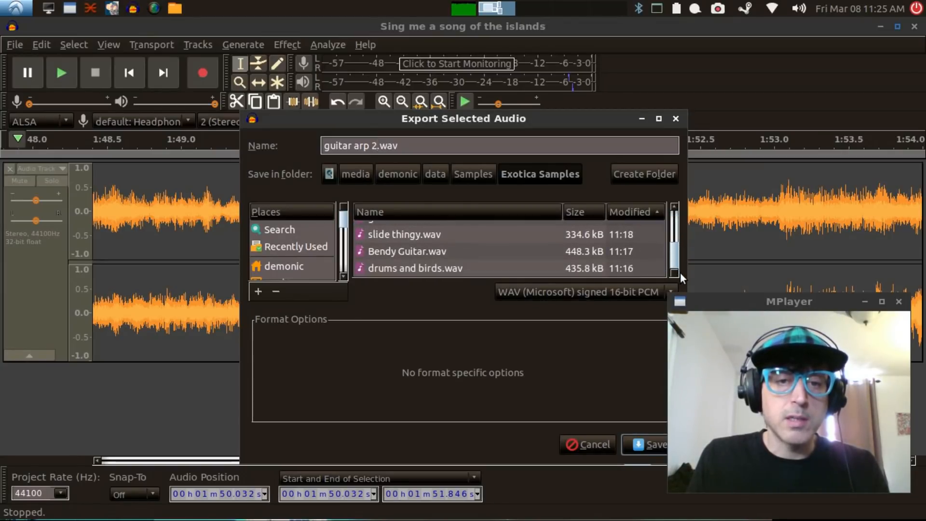
{"action": "left_click", "coordinate": [653, 445]}
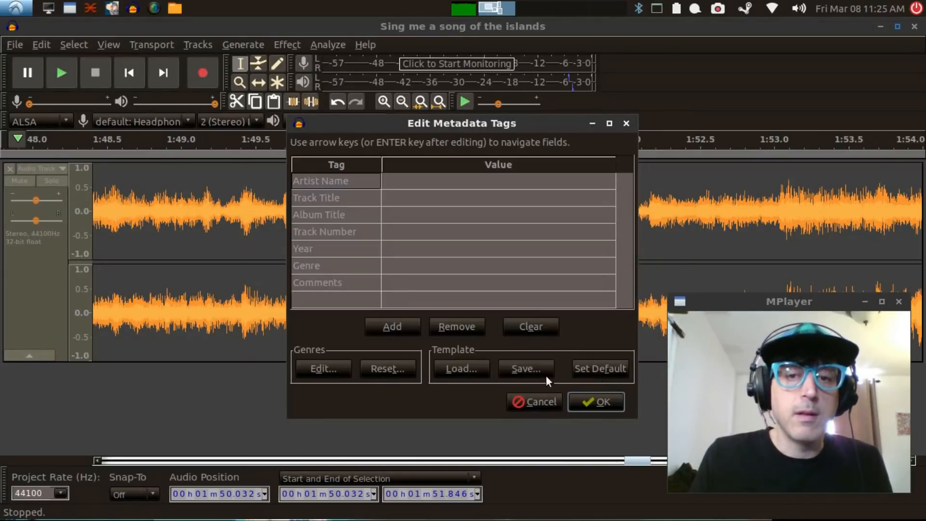
{"action": "left_click", "coordinate": [594, 395]}
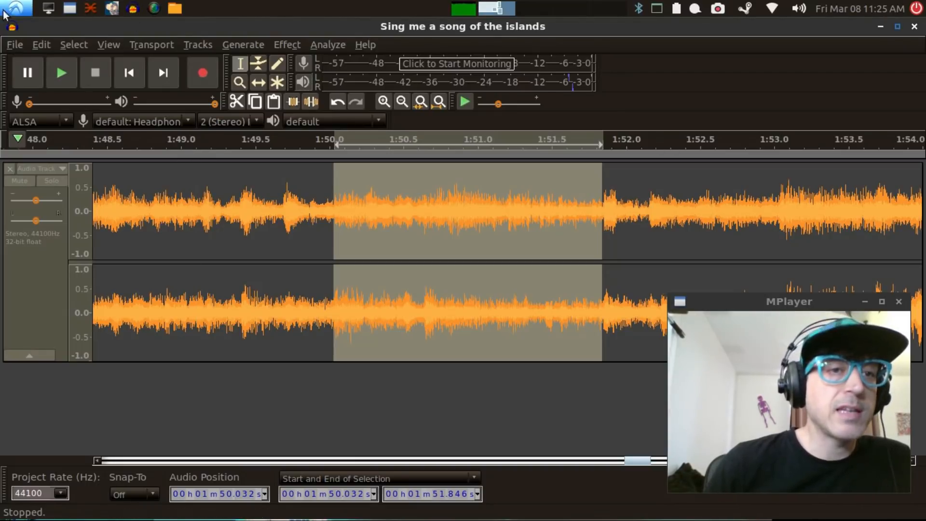
Step: Close the song project and open the Exotica Samples folder in the file manager
{"action": "left_click", "coordinate": [18, 44]}
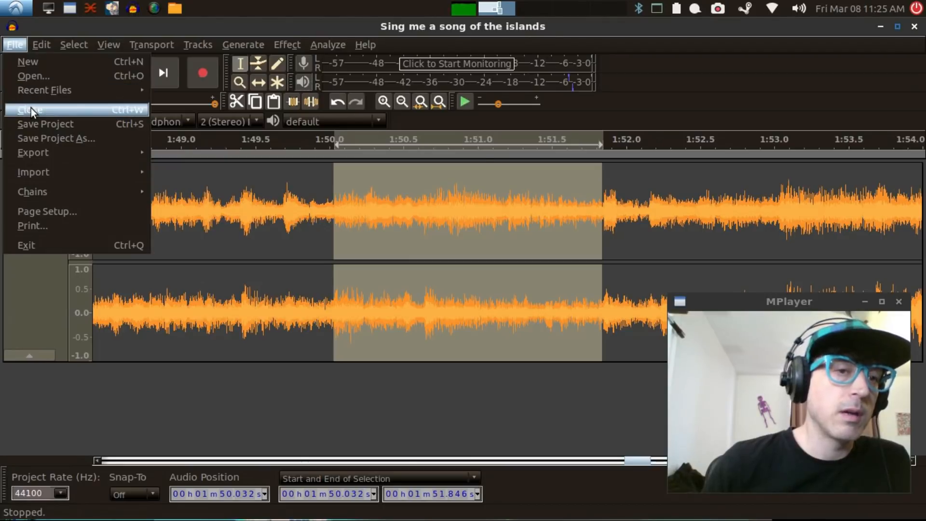
{"action": "left_click", "coordinate": [33, 124]}
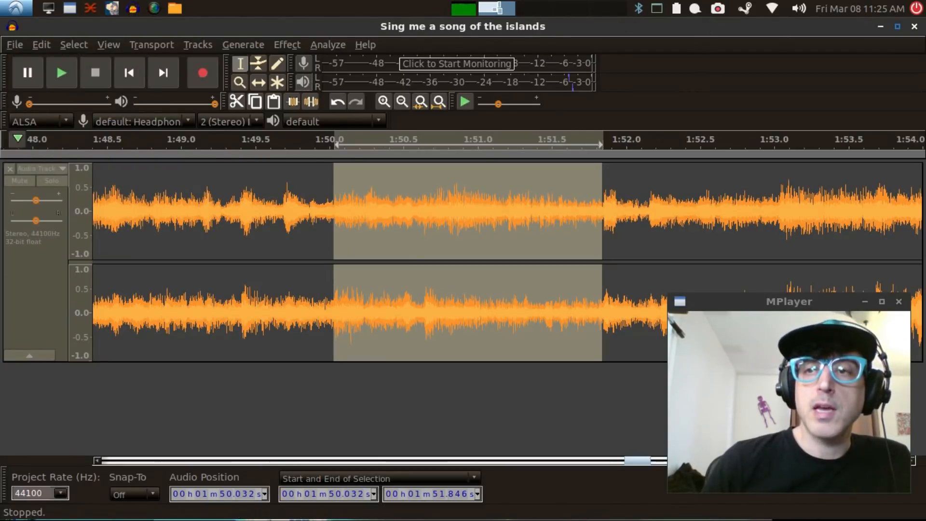
{"action": "left_click", "coordinate": [914, 27]}
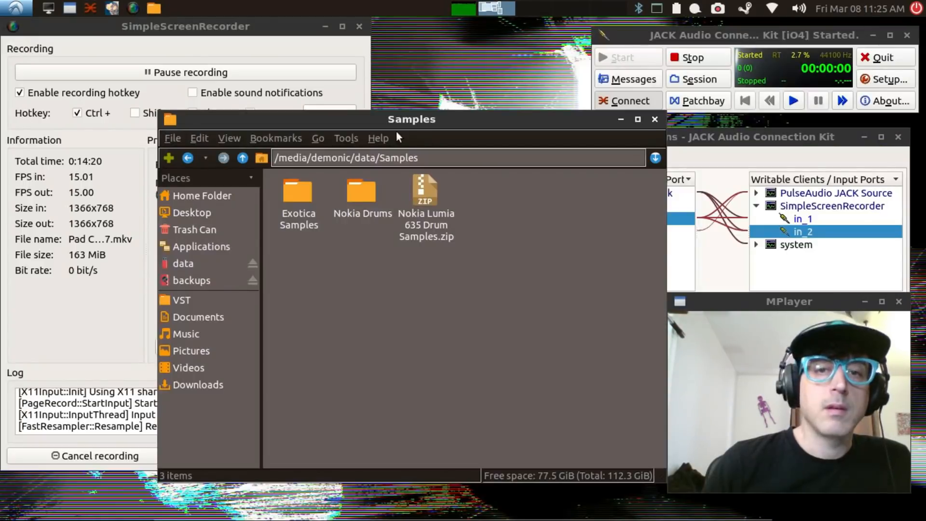
{"action": "double_click", "coordinate": [302, 193]}
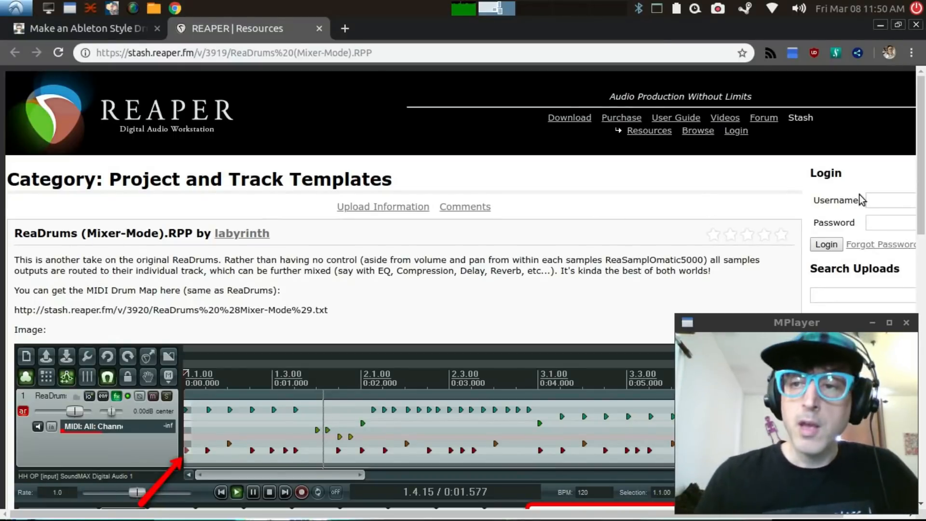
Step: Examine the description and screenshot of the ReaDrums (Mixer-Mode) project template on the REAPER Stash page
{"action": "scroll", "coordinate": [910, 164], "scroll_direction": "down", "scroll_amount": 3}
{"action": "scroll", "coordinate": [913, 191], "scroll_direction": "down", "scroll_amount": 3}
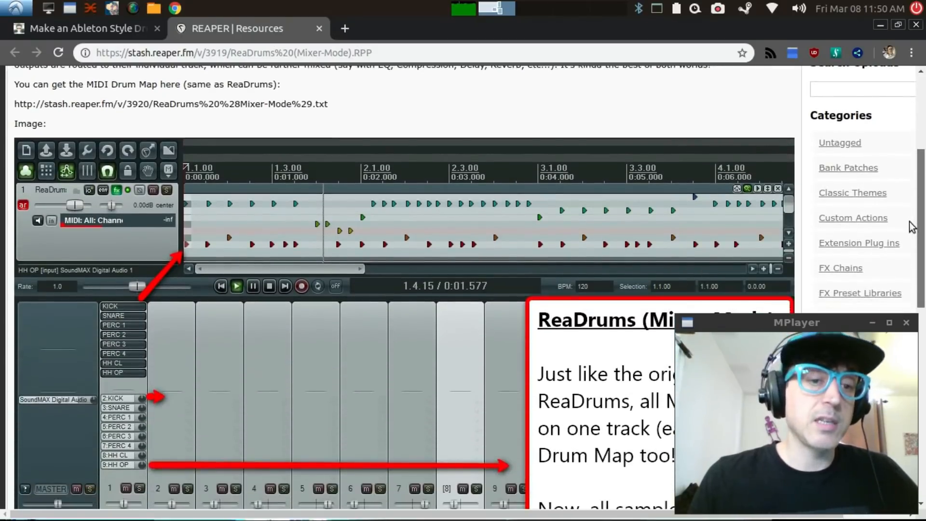
{"action": "scroll", "coordinate": [919, 264], "scroll_direction": "down", "scroll_amount": 2}
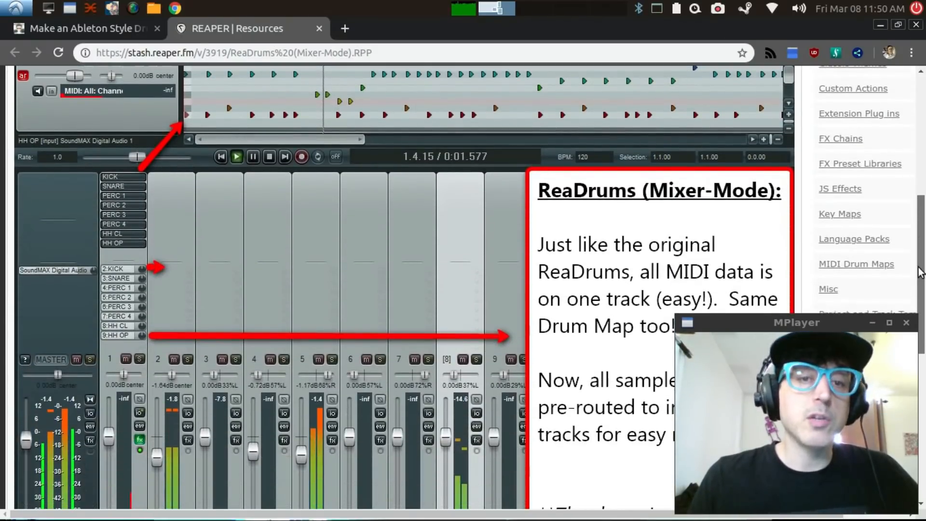
{"action": "scroll", "coordinate": [923, 290], "scroll_direction": "down", "scroll_amount": 2}
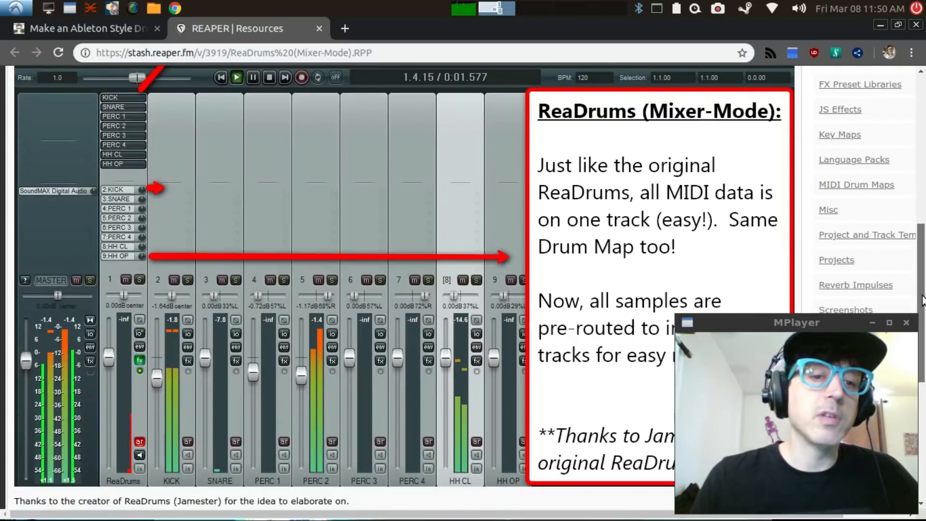
{"action": "scroll", "coordinate": [891, 147], "scroll_direction": "up", "scroll_amount": 8}
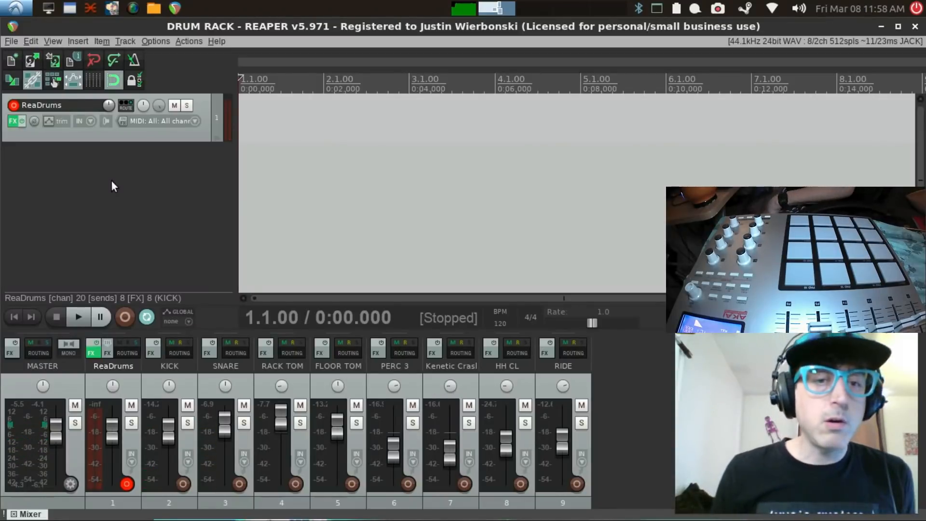
Step: Open the ReaDrums track's effects chain at the KICK sampler in REAPER, and open a file manager window on the home folder
{"action": "left_click", "coordinate": [145, 138]}
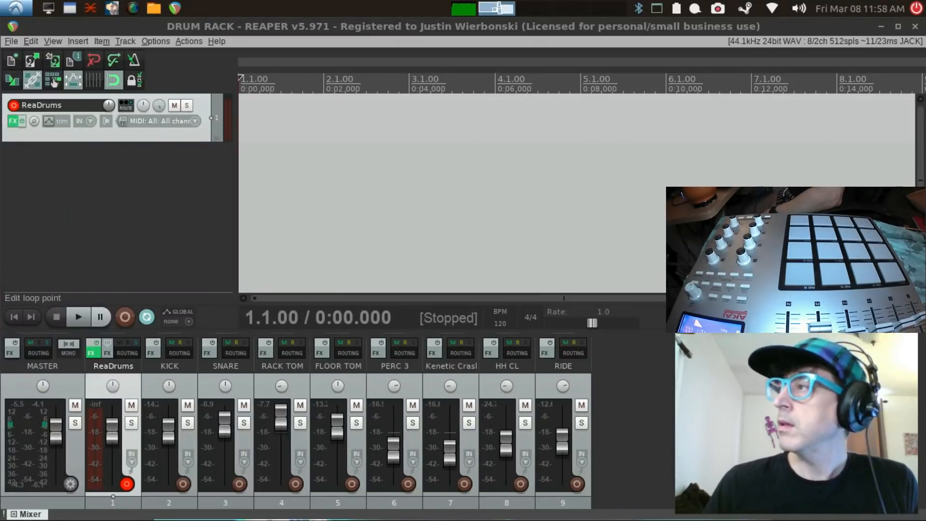
{"action": "left_click_drag", "start_coordinate": [925, 41], "coordinate": [448, 68]}
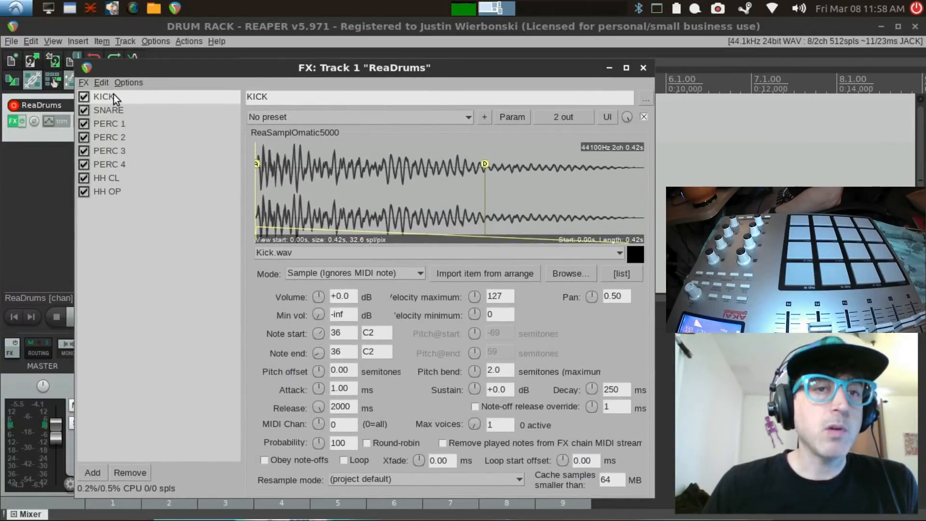
{"action": "mouse_move", "coordinate": [157, 518]}
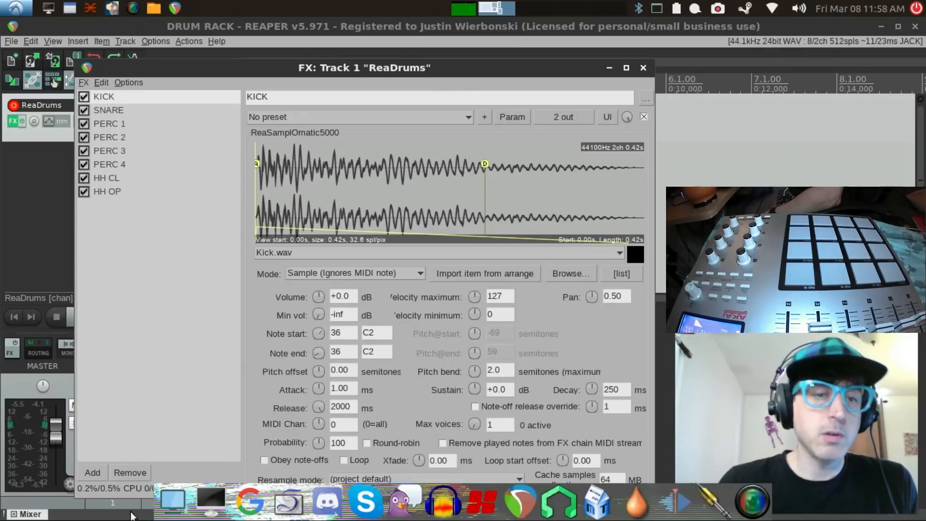
{"action": "left_click", "coordinate": [175, 503]}
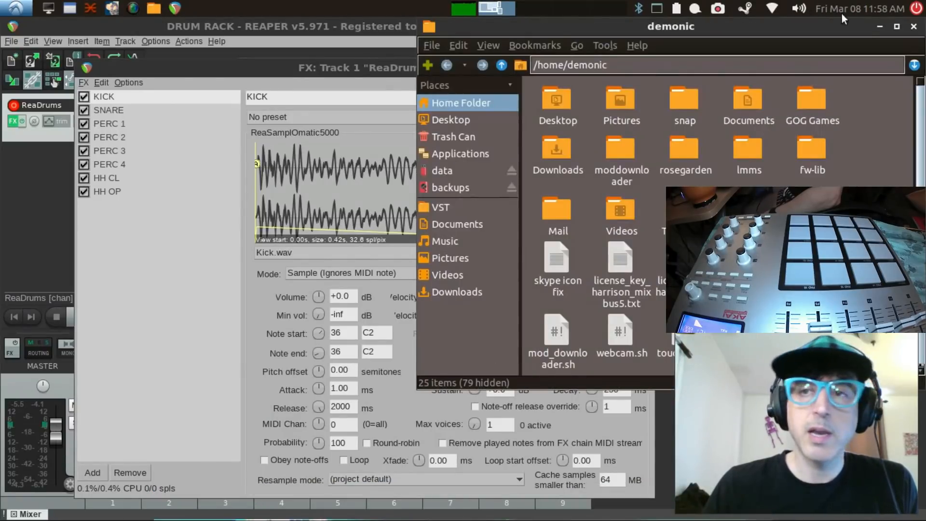
Step: Close the home folder window, bring up the Exotica Samples folder, and load "drums and birds.wav" into the KICK sampler
{"action": "left_click", "coordinate": [915, 27]}
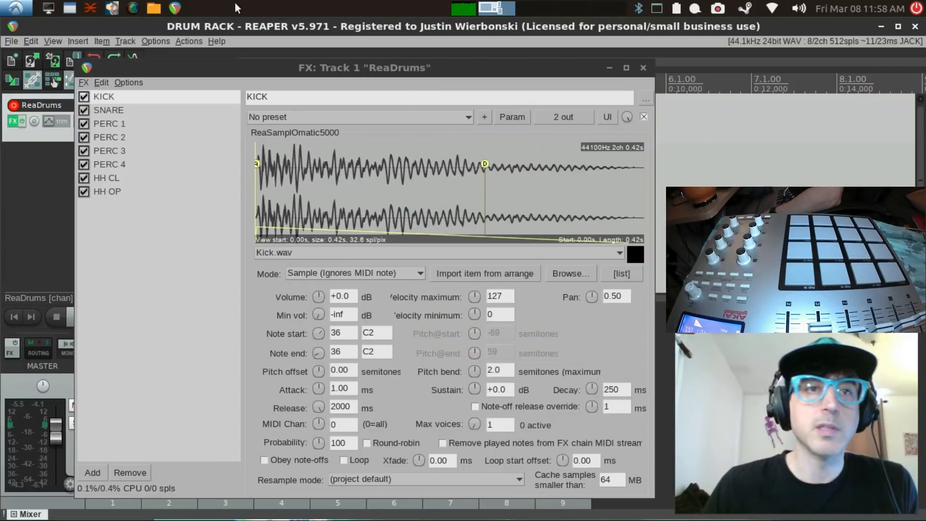
{"action": "left_click", "coordinate": [153, 7]}
{"action": "left_click", "coordinate": [158, 25]}
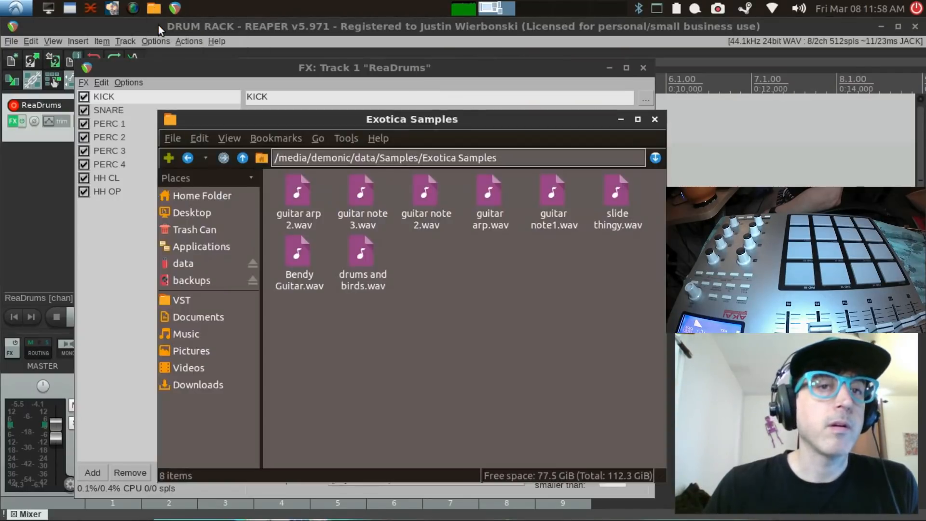
{"action": "left_click_drag", "start_coordinate": [297, 120], "coordinate": [505, 131]}
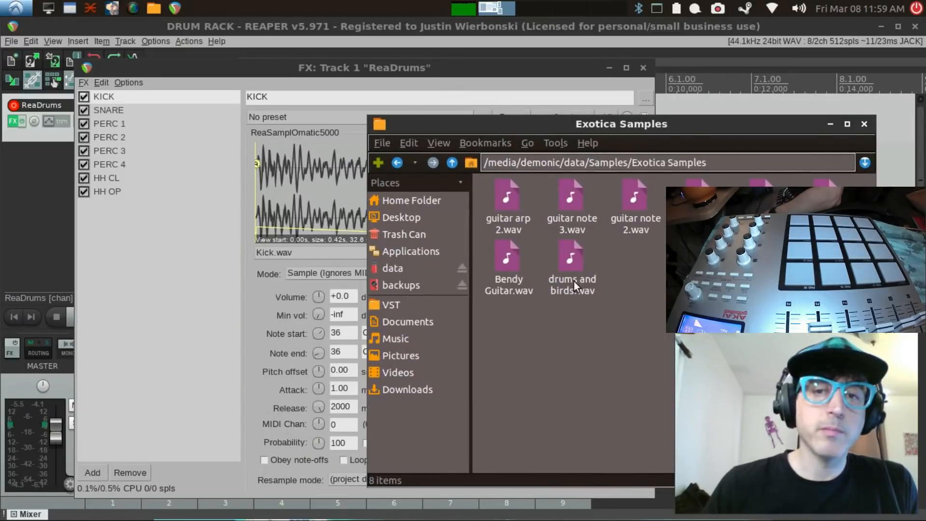
{"action": "left_click", "coordinate": [571, 260]}
{"action": "left_click_drag", "start_coordinate": [571, 259], "coordinate": [299, 173]}
{"action": "left_click", "coordinate": [355, 66]}
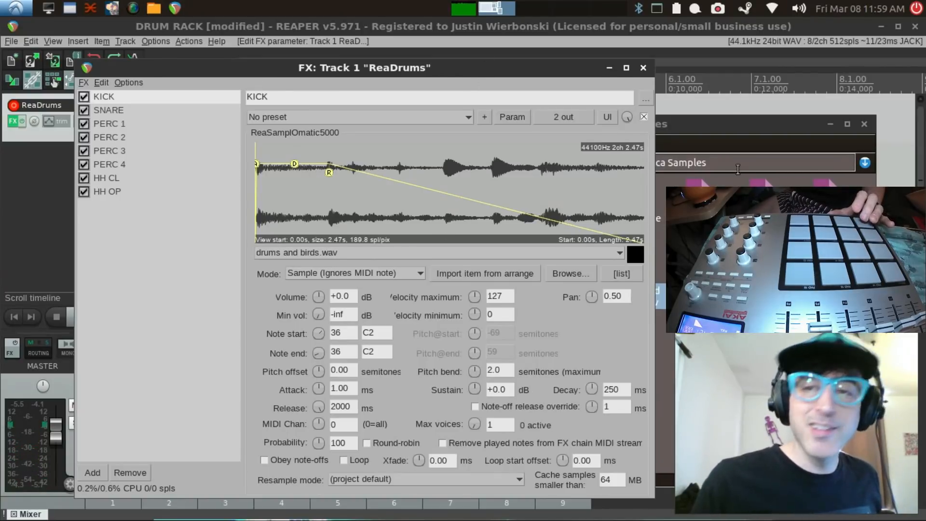
Step: Load "guitar arp 2.wav" from the Exotica Samples folder into the SNARE sampler
{"action": "left_click", "coordinate": [729, 128]}
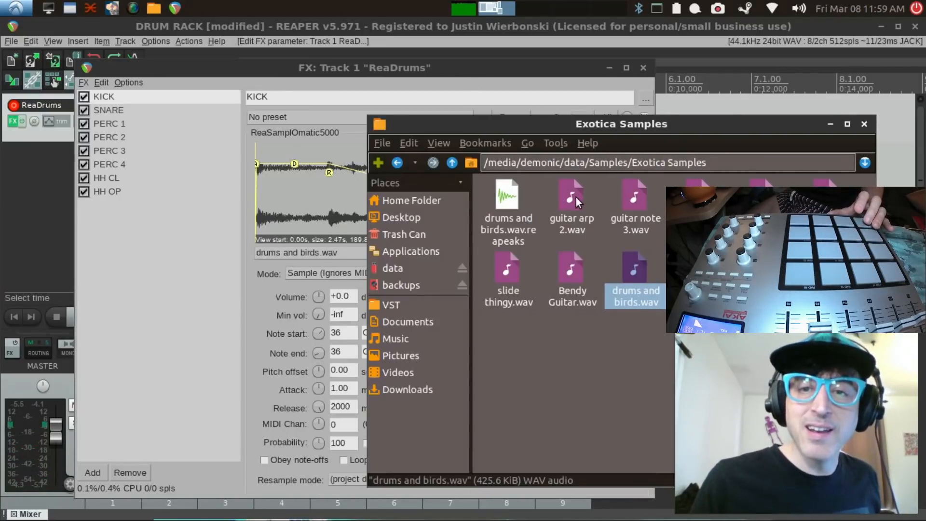
{"action": "left_click_drag", "start_coordinate": [574, 197], "coordinate": [107, 112]}
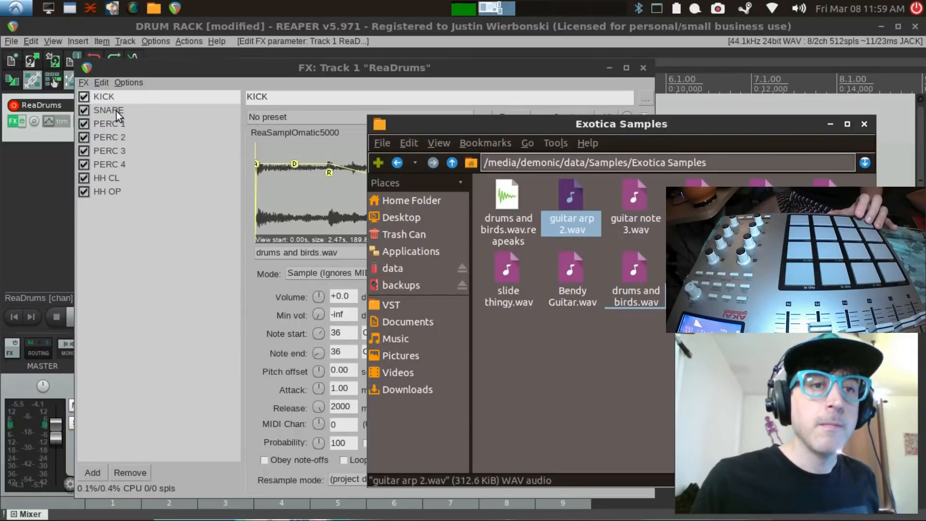
{"action": "left_click", "coordinate": [135, 110]}
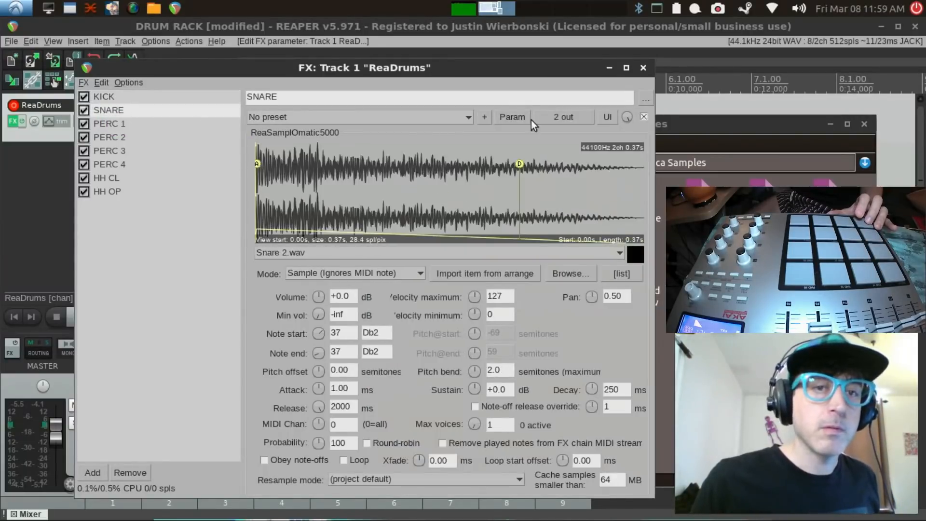
{"action": "left_click", "coordinate": [722, 128]}
{"action": "left_click_drag", "start_coordinate": [572, 199], "coordinate": [307, 179]}
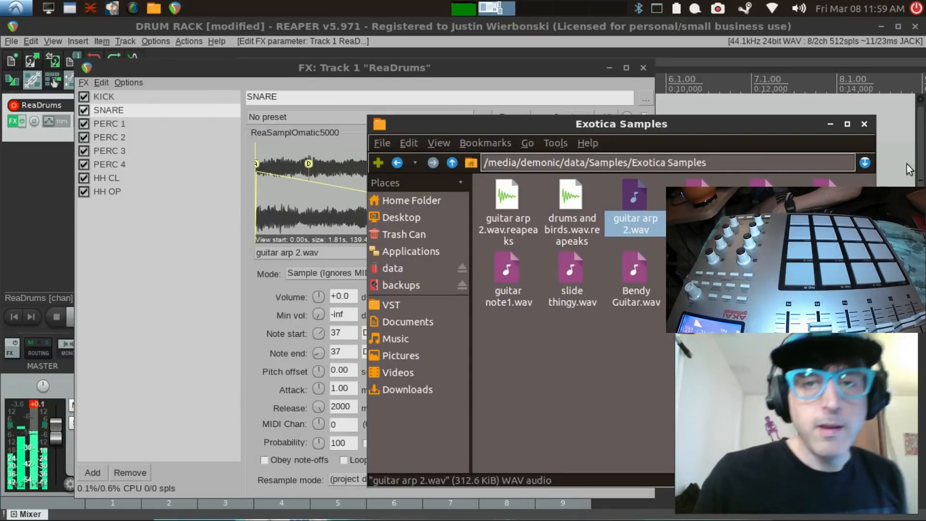
Step: Load "guitar note 3.wav" into the PERC 1 sampler and open the PERC 2 sampler
{"action": "left_click", "coordinate": [107, 127]}
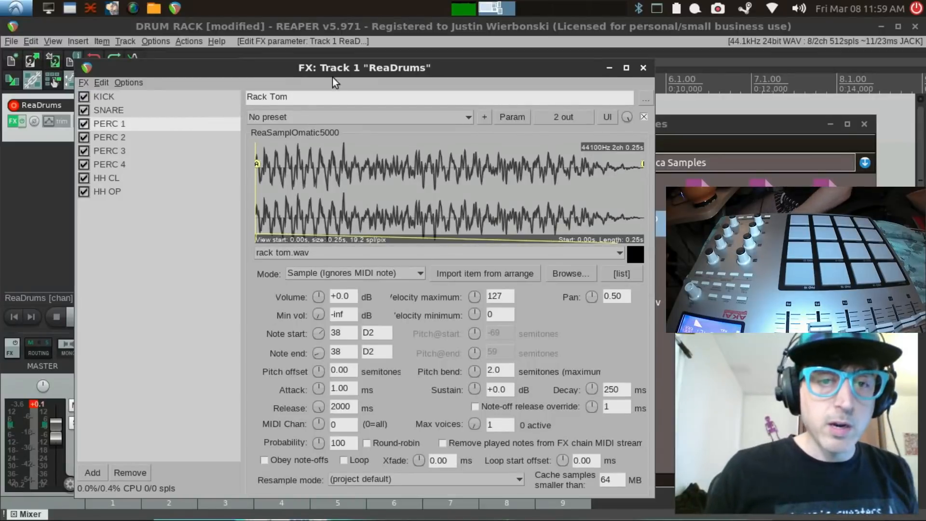
{"action": "left_click", "coordinate": [724, 124]}
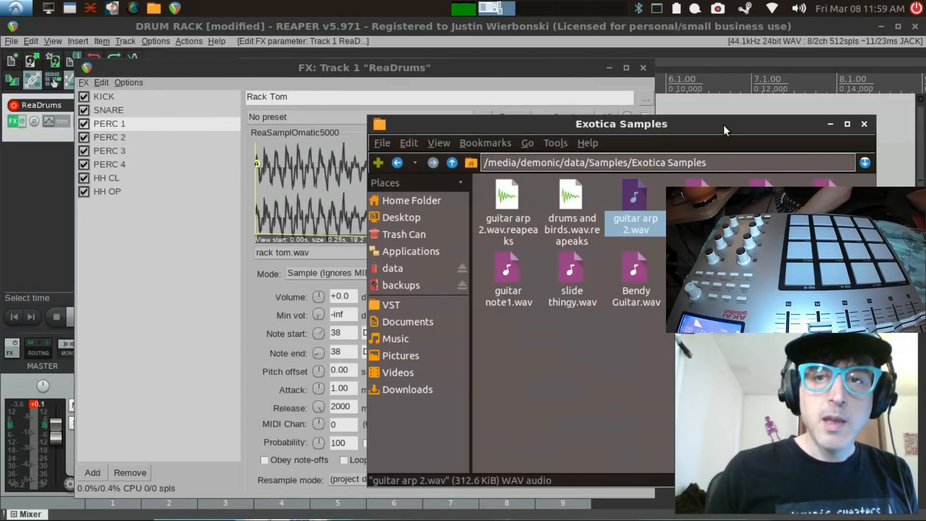
{"action": "left_click_drag", "start_coordinate": [700, 198], "coordinate": [313, 171]}
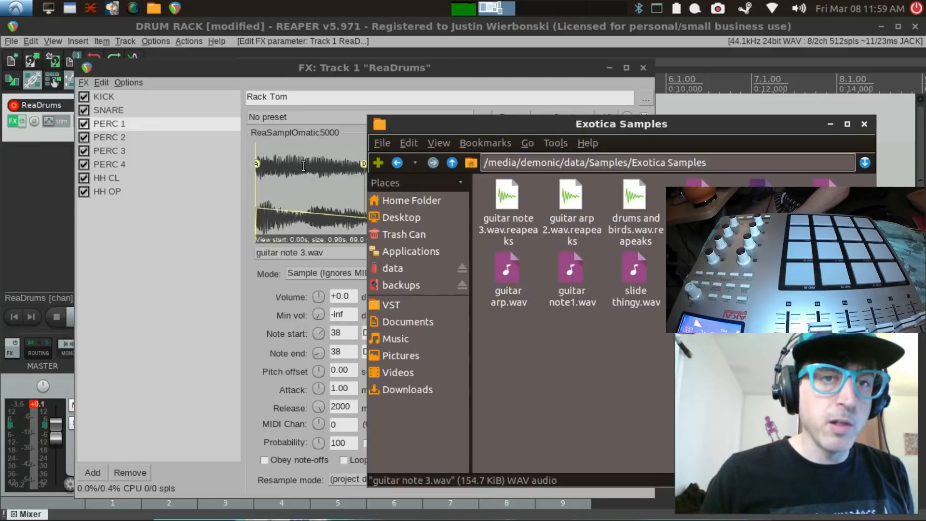
{"action": "left_click", "coordinate": [114, 137]}
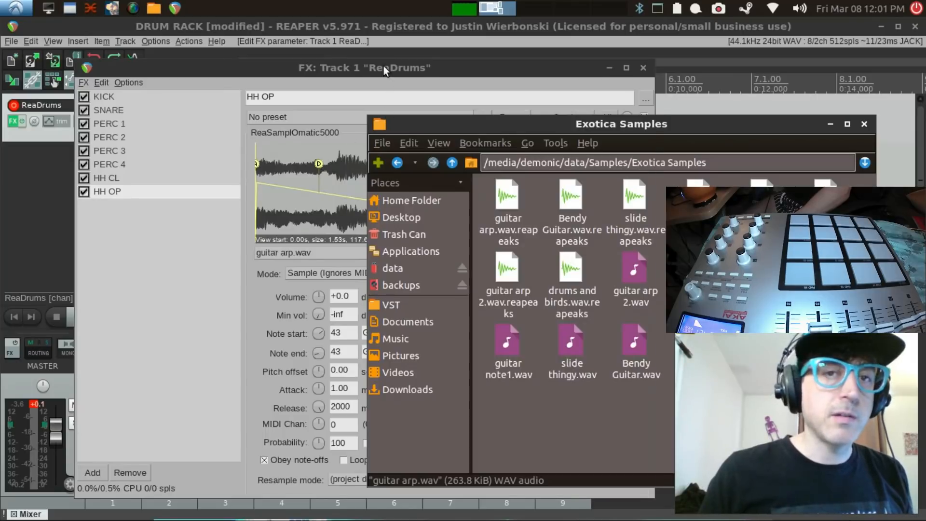
{"action": "left_click", "coordinate": [384, 66]}
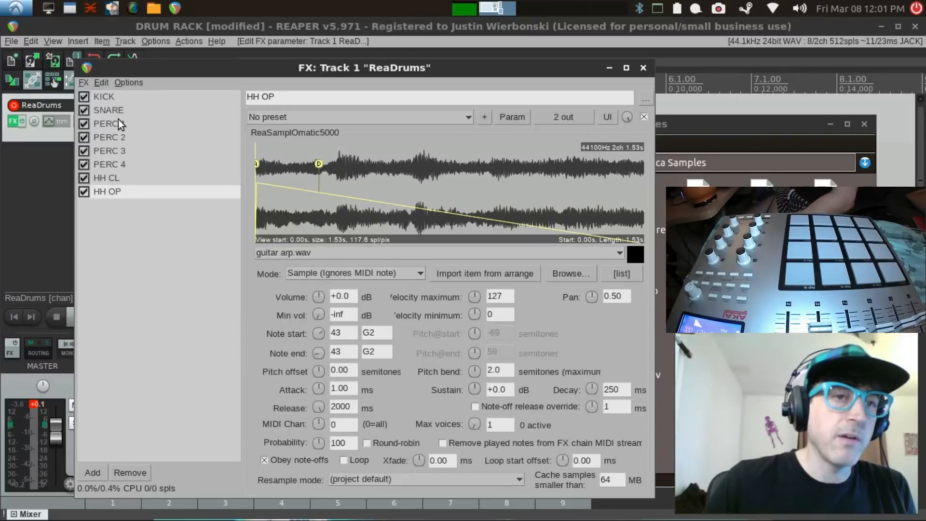
Step: Set the KICK sampler's pitch offset to 5 semitones
{"action": "left_click", "coordinate": [111, 100]}
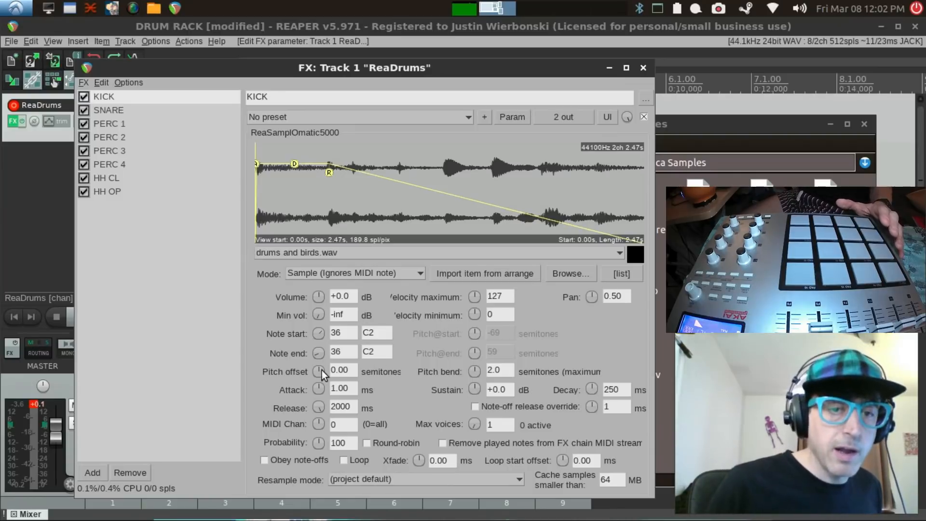
{"action": "left_click_drag", "start_coordinate": [321, 369], "coordinate": [321, 356]}
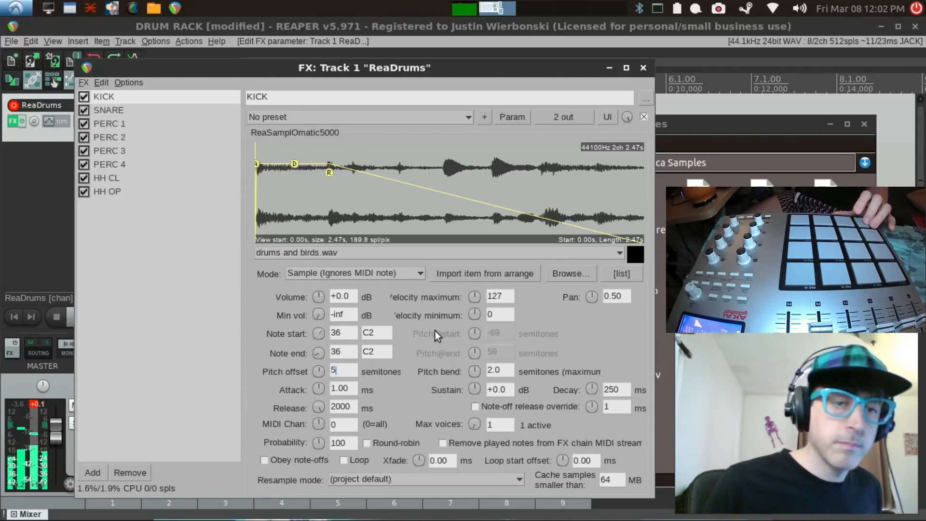
Step: Try a pitch bend of 2.8 semitones on the SNARE sampler, reset it to 2.0, and set volume to -8.8 dB and pan to 0.09
{"action": "left_click", "coordinate": [98, 111]}
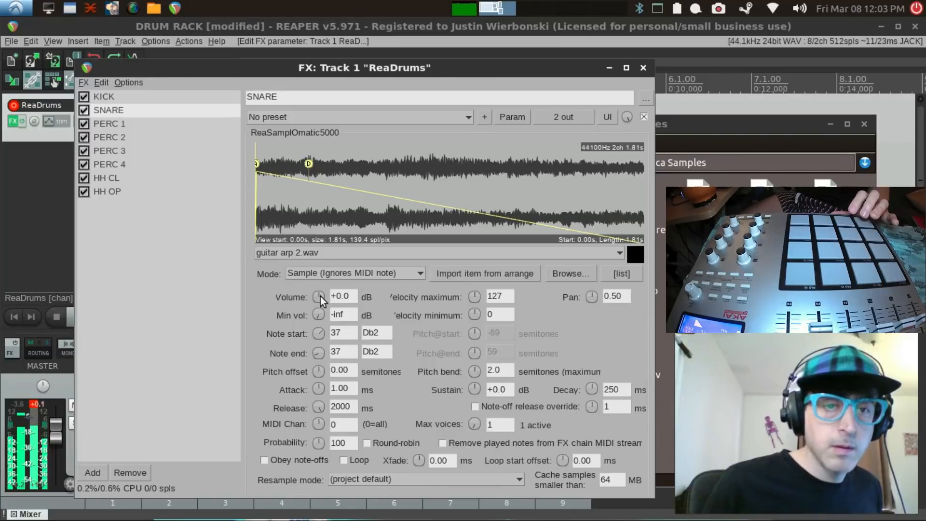
{"action": "mouse_move", "coordinate": [318, 295]}
{"action": "left_mouse_down"}
{"action": "mouse_move", "coordinate": [318, 328]}
{"action": "mouse_move", "coordinate": [313, 296]}
{"action": "left_mouse_up"}
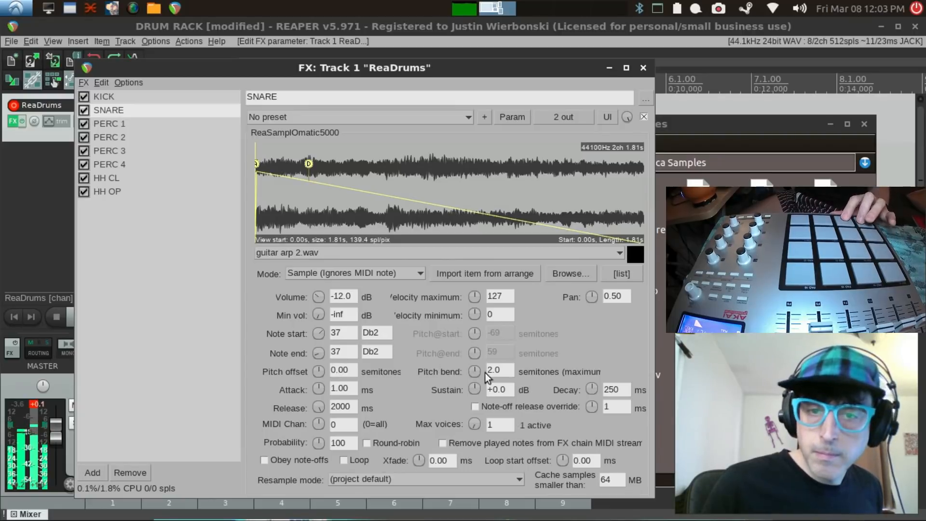
{"action": "left_click_drag", "start_coordinate": [471, 371], "coordinate": [471, 369]}
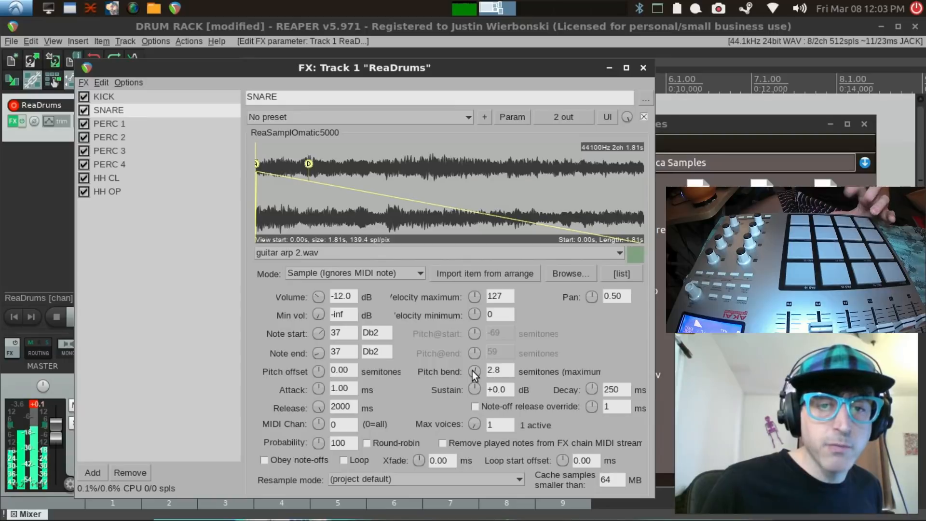
{"action": "left_click_drag", "start_coordinate": [473, 372], "coordinate": [473, 378]}
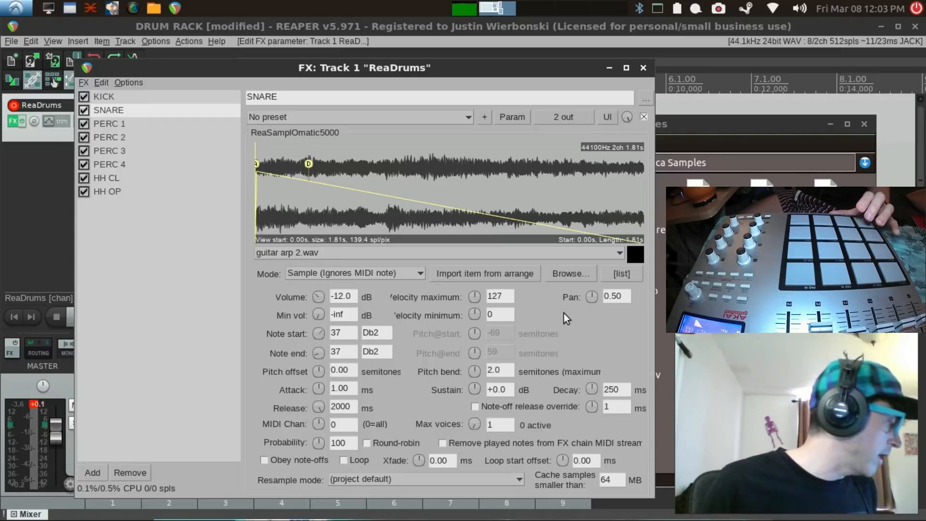
{"action": "left_click_drag", "start_coordinate": [589, 295], "coordinate": [589, 299]}
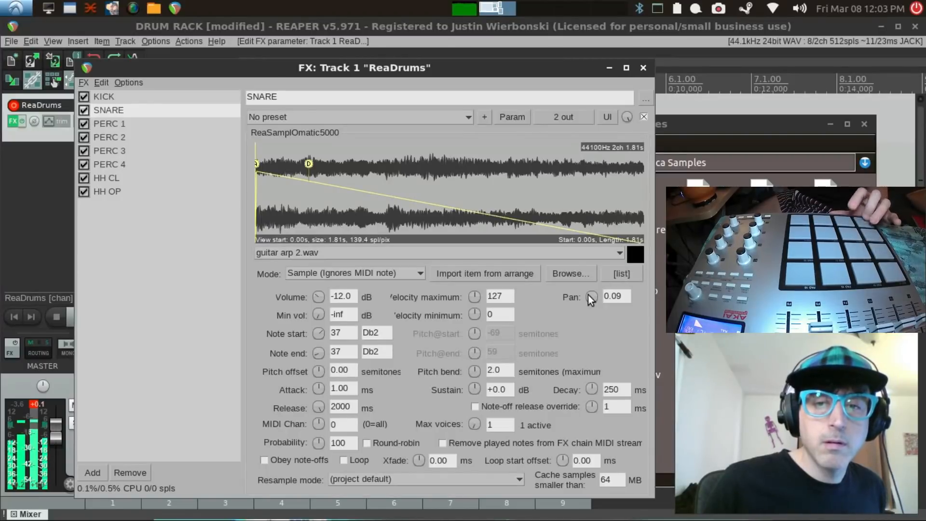
{"action": "left_click_drag", "start_coordinate": [319, 296], "coordinate": [364, 253]}
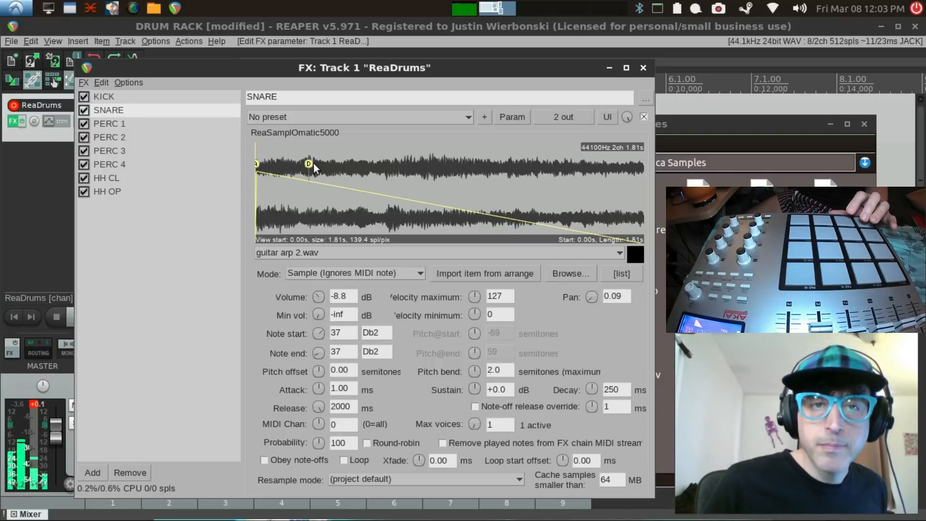
Step: Raise the SNARE envelope's sustain to +12.0 dB and decay to about 1124 ms, and set its pitch offset to 7 semitones
{"action": "mouse_move", "coordinate": [309, 164]}
{"action": "left_mouse_down"}
{"action": "mouse_move", "coordinate": [474, 135]}
{"action": "mouse_move", "coordinate": [496, 103]}
{"action": "left_mouse_up"}
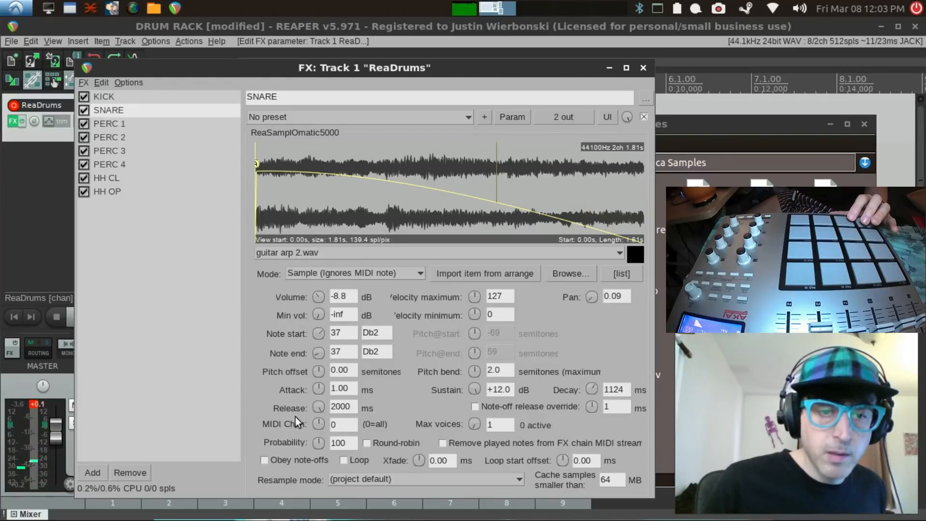
{"action": "left_click", "coordinate": [345, 461]}
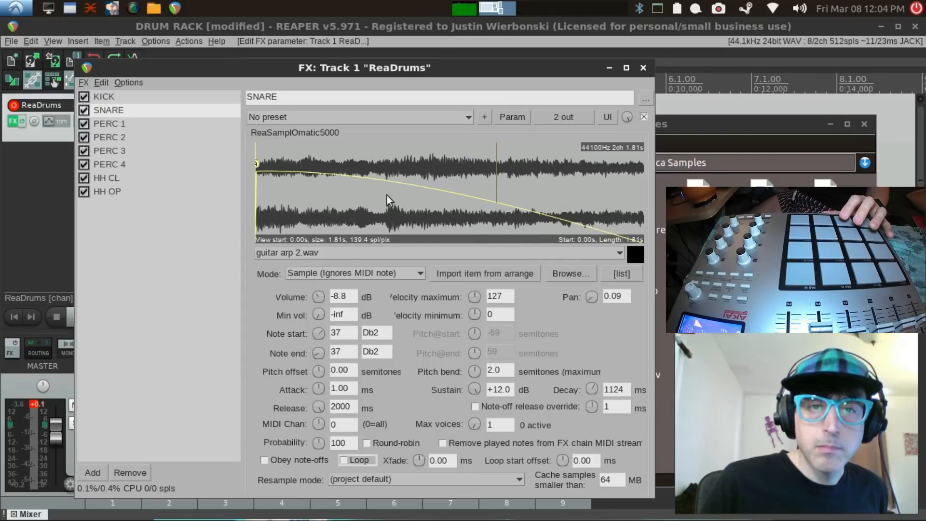
{"action": "left_click_drag", "start_coordinate": [356, 247], "coordinate": [502, 123]}
{"action": "scroll", "coordinate": [480, 170], "scroll_direction": "up", "scroll_amount": 2}
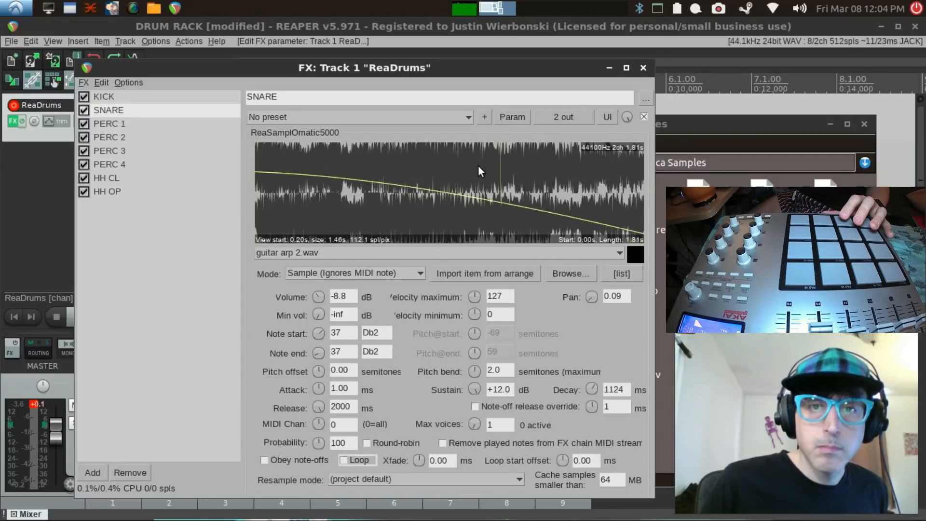
{"action": "left_click_drag", "start_coordinate": [478, 165], "coordinate": [476, 236]}
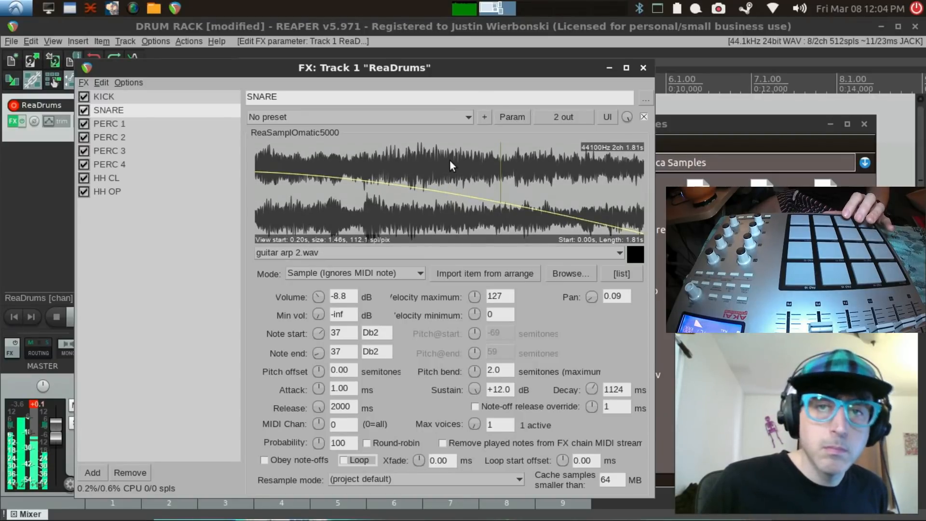
{"action": "left_click", "coordinate": [335, 374]}
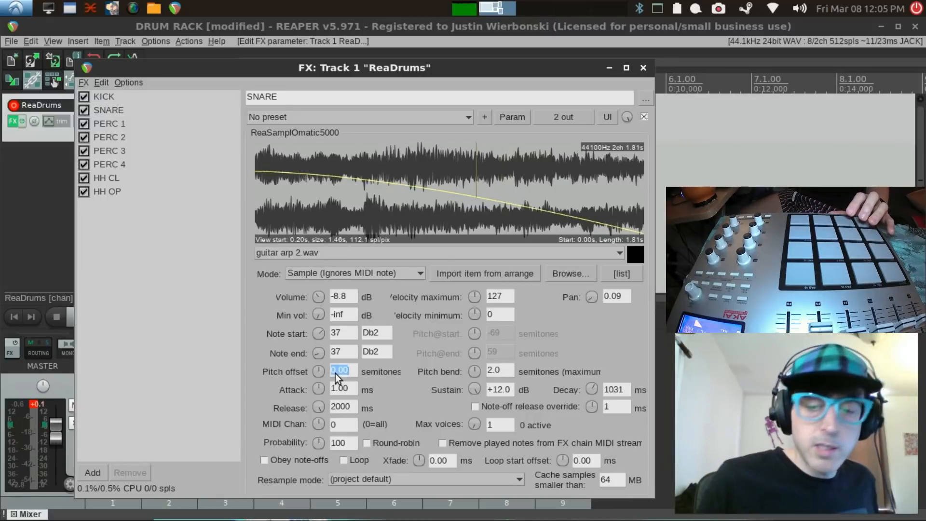
{"action": "type", "text": "7"}
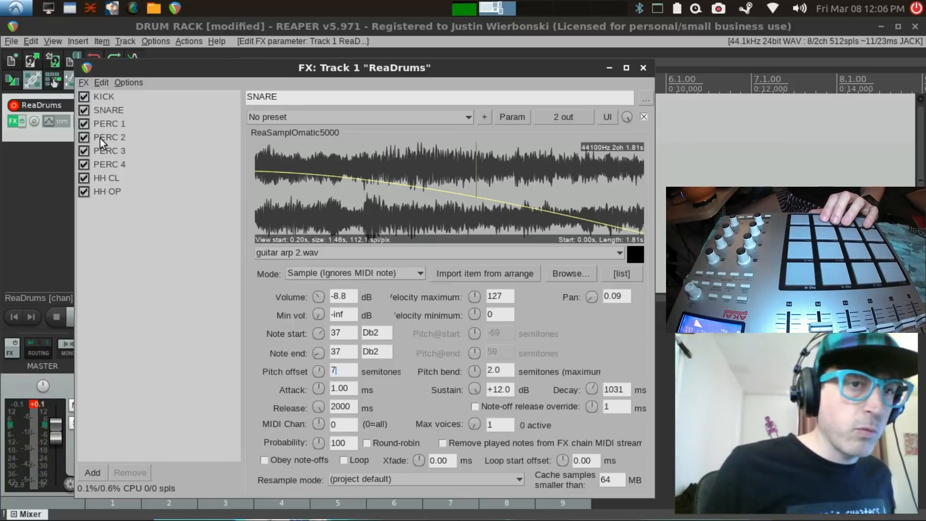
Step: Limit the PERC 1 sampler to a maximum of 1 voice
{"action": "left_click", "coordinate": [113, 142]}
{"action": "left_click", "coordinate": [111, 126]}
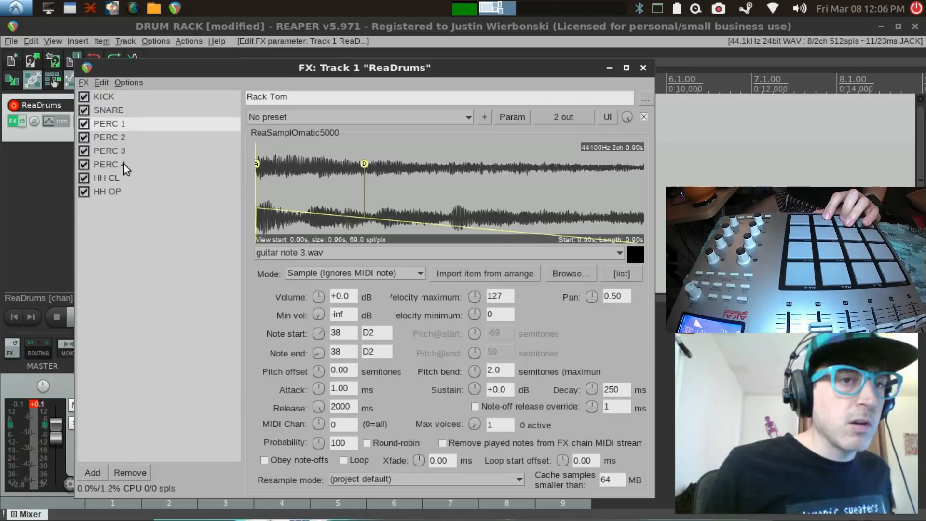
{"action": "double_click", "coordinate": [492, 424]}
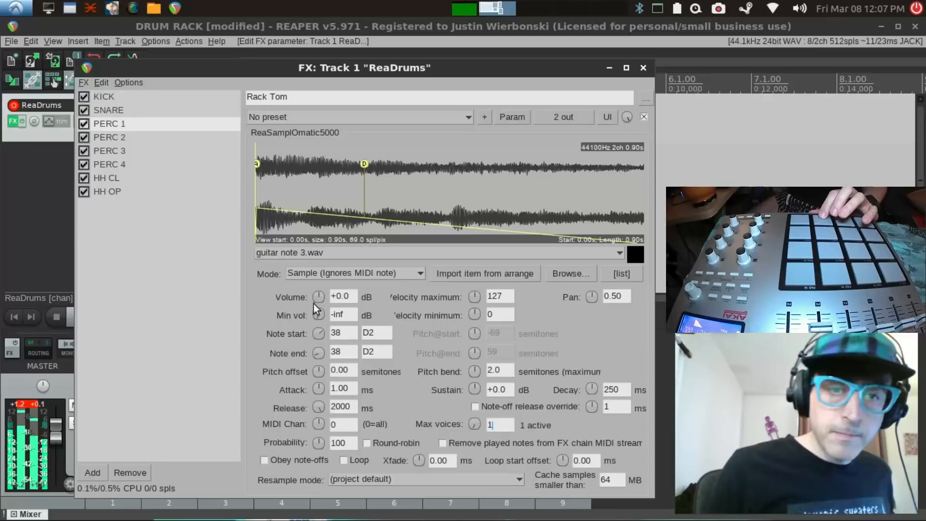
Step: Set the PERC 1 sampler's pitch offset to -10 semitones, volume to -5.6 dB and pan to 0.76
{"action": "left_click_drag", "start_coordinate": [315, 372], "coordinate": [315, 386]}
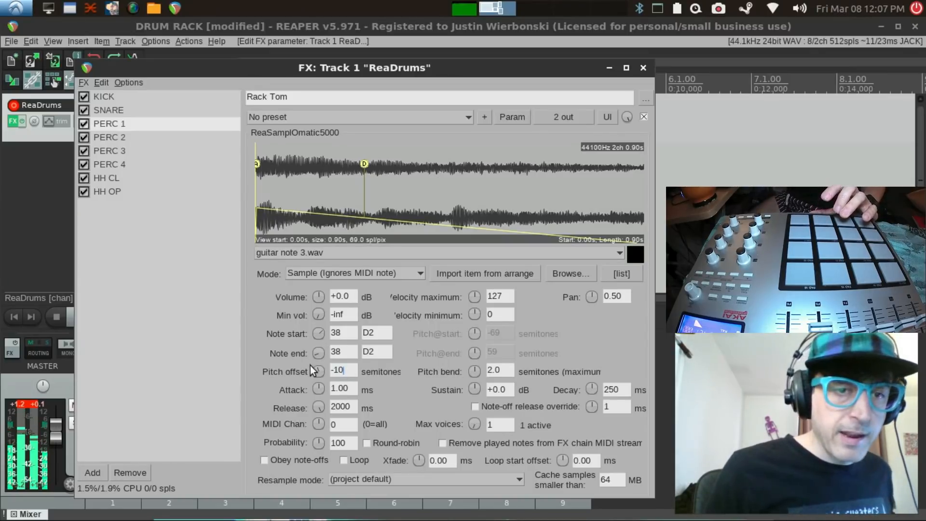
{"action": "left_click_drag", "start_coordinate": [317, 370], "coordinate": [317, 367]}
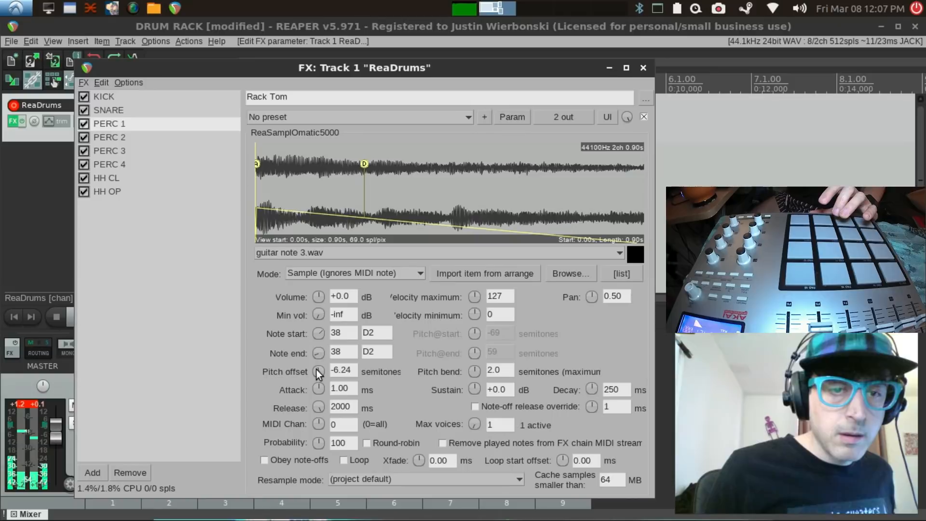
{"action": "double_click", "coordinate": [337, 373]}
{"action": "type", "text": "-10"}
{"action": "key", "text": "Return"}
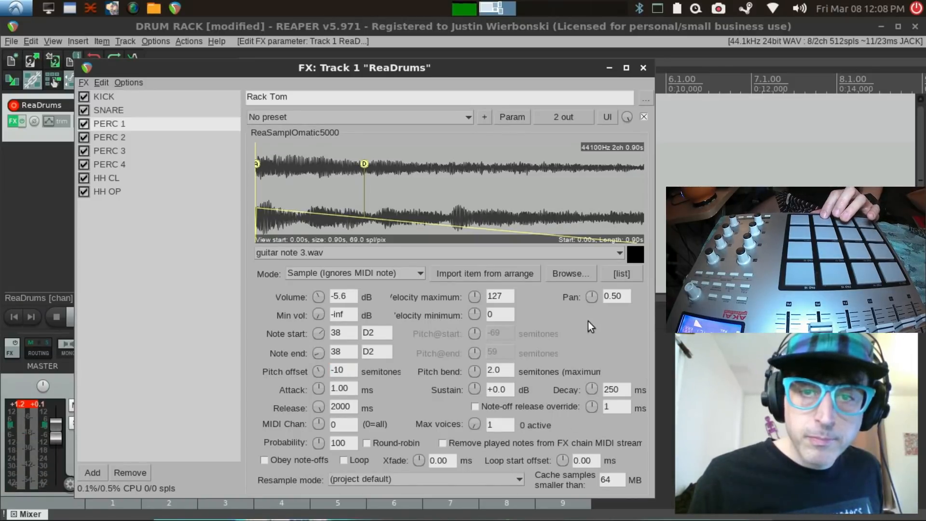
{"action": "left_click_drag", "start_coordinate": [592, 297], "coordinate": [592, 311]}
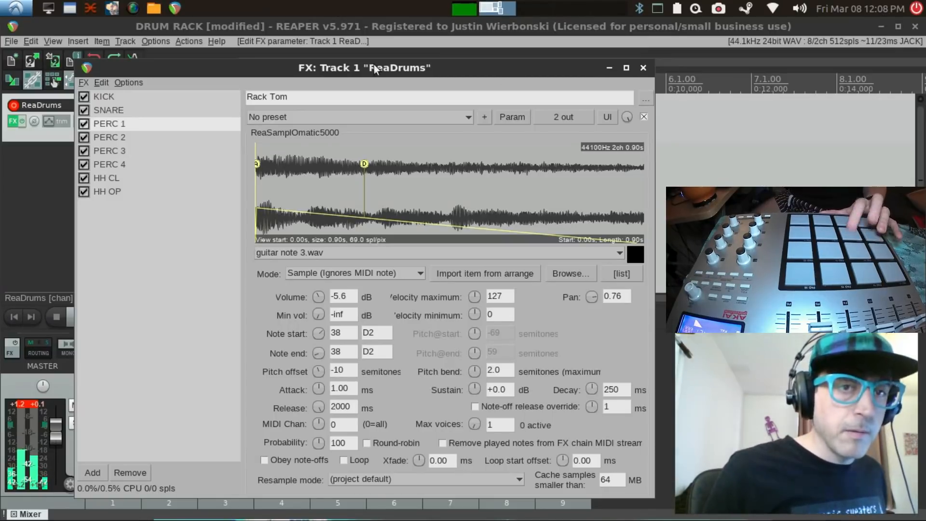
Step: Check the PERC 2, PERC 3 and PERC 4 samplers and raise the PERC 3 sampler's volume to +4.6 dB
{"action": "left_click", "coordinate": [108, 140]}
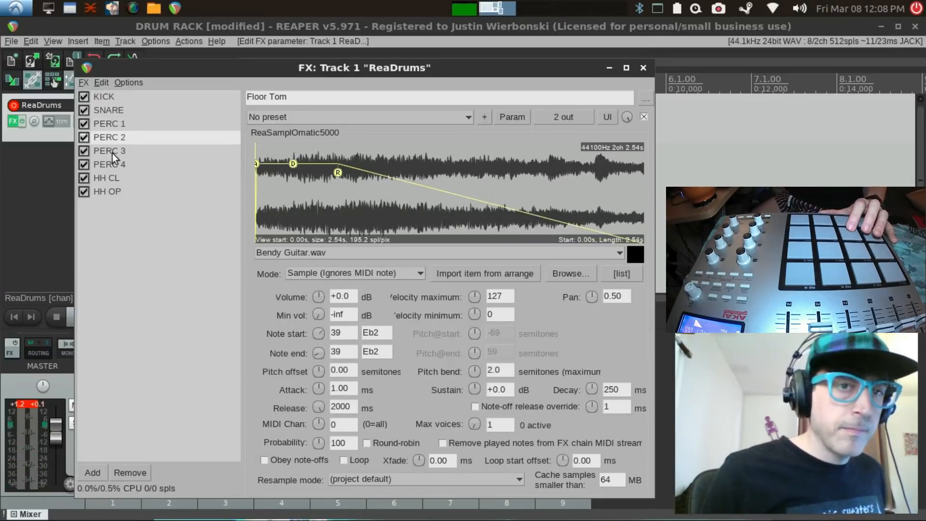
{"action": "left_click", "coordinate": [111, 153]}
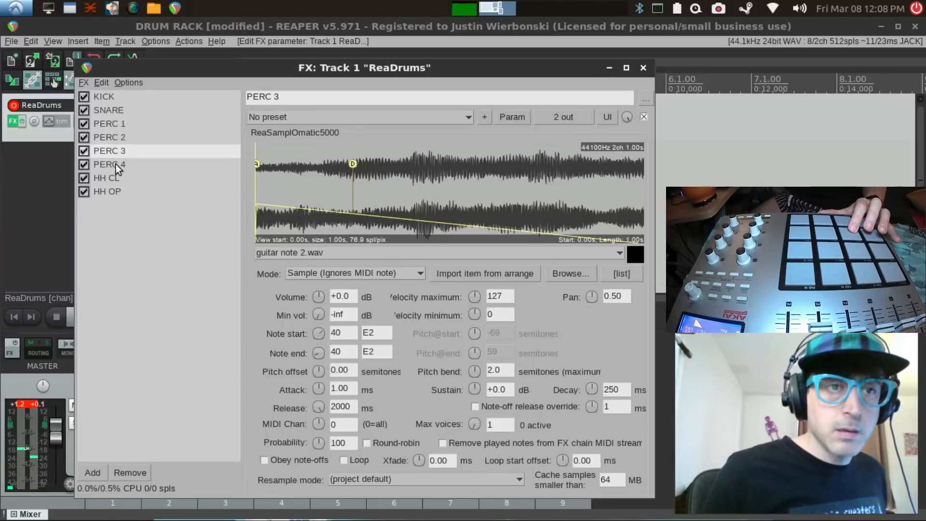
{"action": "left_click", "coordinate": [116, 164]}
{"action": "left_click", "coordinate": [108, 151]}
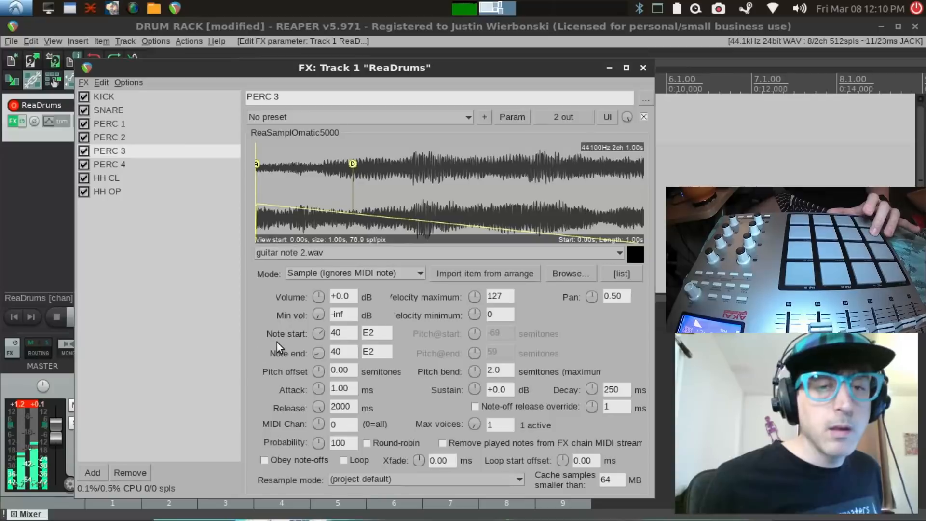
{"action": "mouse_move", "coordinate": [318, 297]}
{"action": "left_mouse_down"}
{"action": "mouse_move", "coordinate": [318, 277]}
{"action": "mouse_move", "coordinate": [319, 309]}
{"action": "left_mouse_up"}
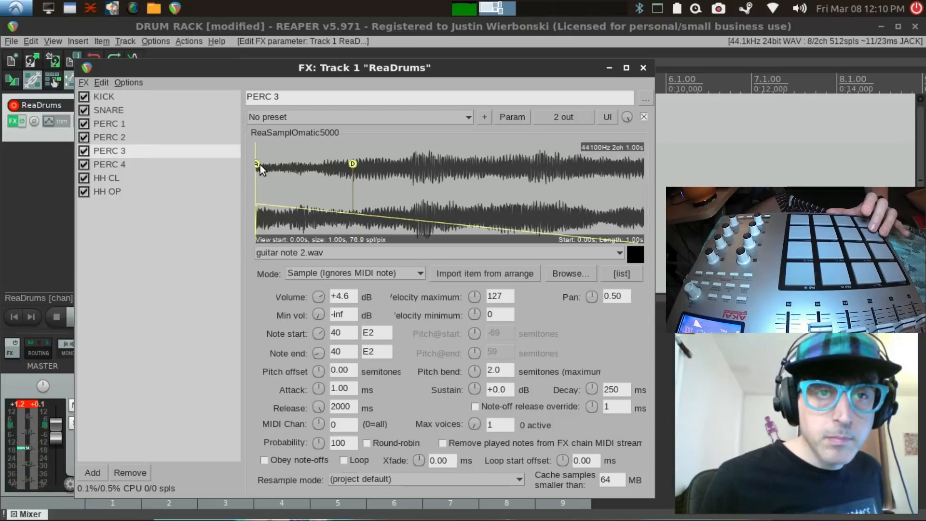
Step: Try an attack of about 45 ms on the PERC 3 envelope, return it to 0 ms, and raise sustain to +12.0 dB
{"action": "mouse_move", "coordinate": [257, 164]}
{"action": "left_mouse_down"}
{"action": "mouse_move", "coordinate": [284, 165]}
{"action": "mouse_move", "coordinate": [273, 164]}
{"action": "left_mouse_up"}
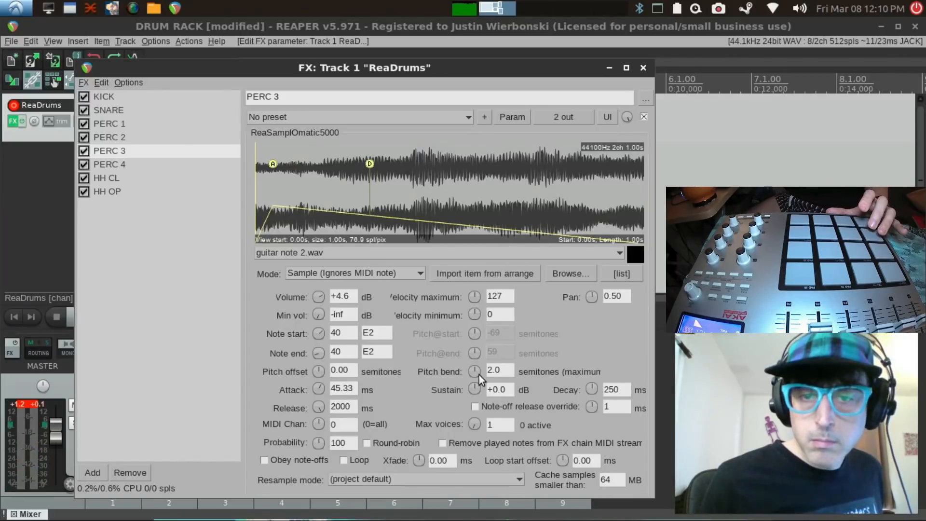
{"action": "mouse_move", "coordinate": [474, 388]}
{"action": "left_mouse_down"}
{"action": "mouse_move", "coordinate": [474, 417]}
{"action": "mouse_move", "coordinate": [454, 397]}
{"action": "mouse_move", "coordinate": [479, 372]}
{"action": "left_mouse_up"}
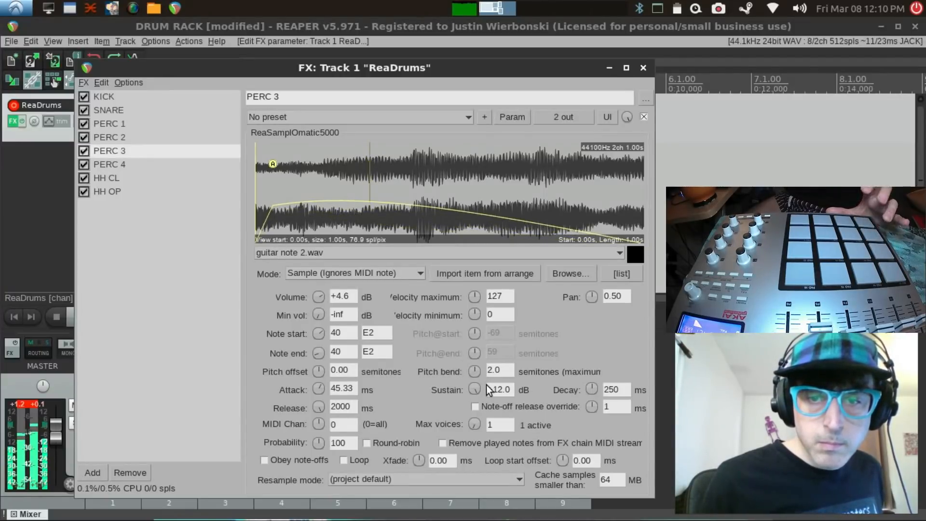
{"action": "left_click_drag", "start_coordinate": [316, 389], "coordinate": [311, 404]}
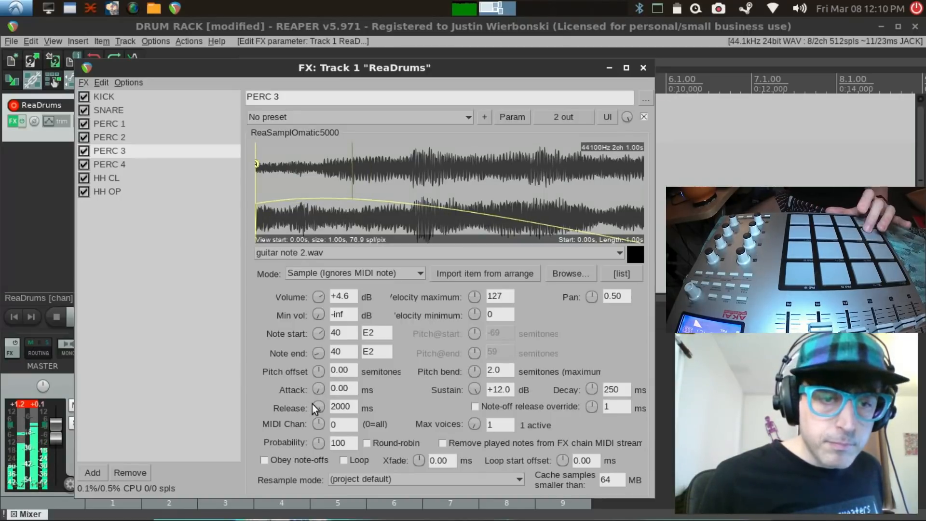
Step: Try very short releases of 0 and 2 ms on the PERC 3 sampler, and set its release to about 966 ms
{"action": "left_click_drag", "start_coordinate": [315, 407], "coordinate": [313, 427]}
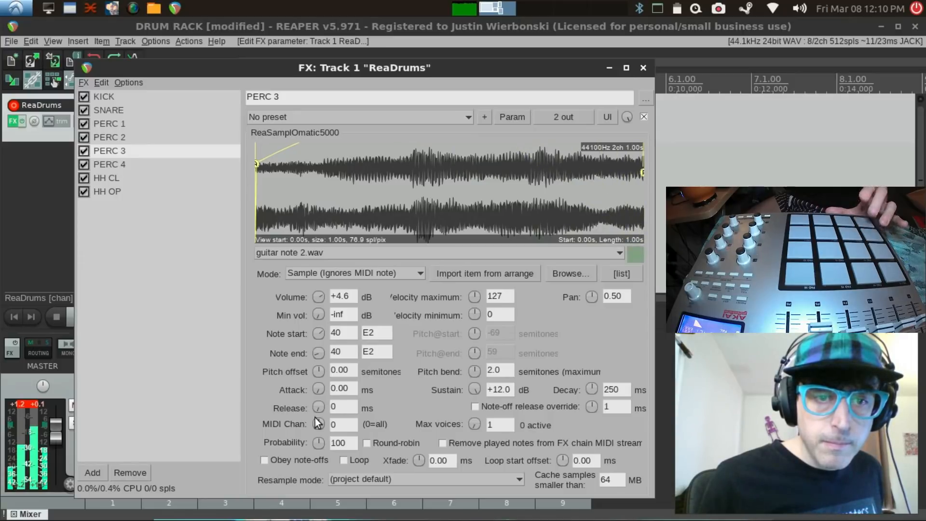
{"action": "left_click_drag", "start_coordinate": [317, 407], "coordinate": [317, 402]}
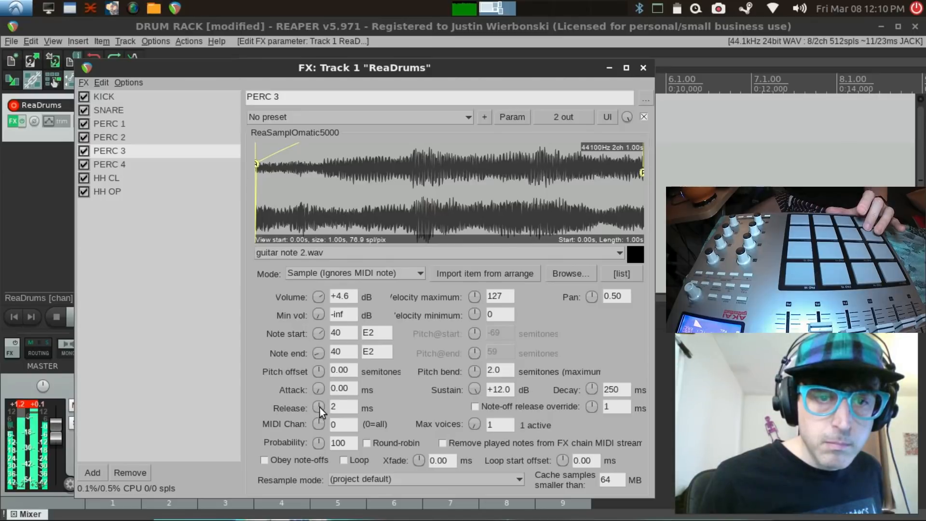
{"action": "left_click_drag", "start_coordinate": [317, 402], "coordinate": [317, 282]}
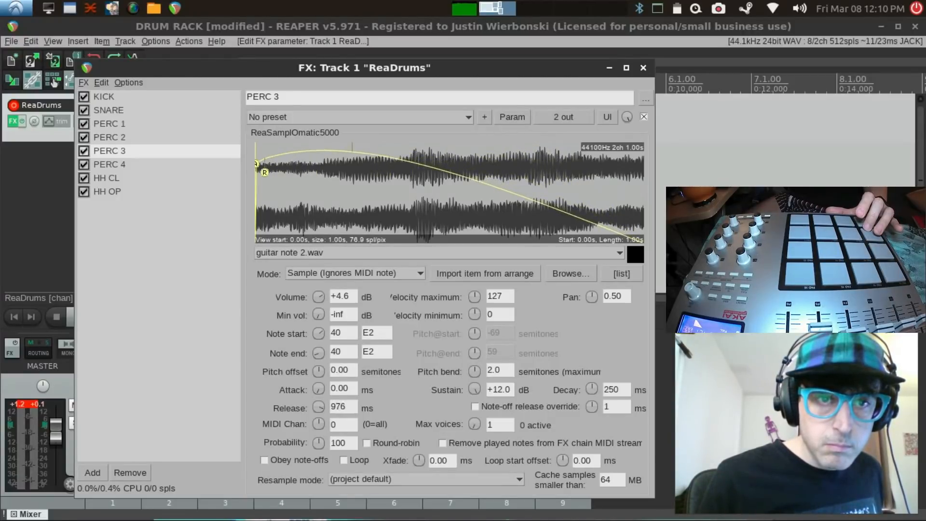
{"action": "left_click_drag", "start_coordinate": [266, 169], "coordinate": [283, 183]}
{"action": "left_click_drag", "start_coordinate": [273, 182], "coordinate": [268, 183]}
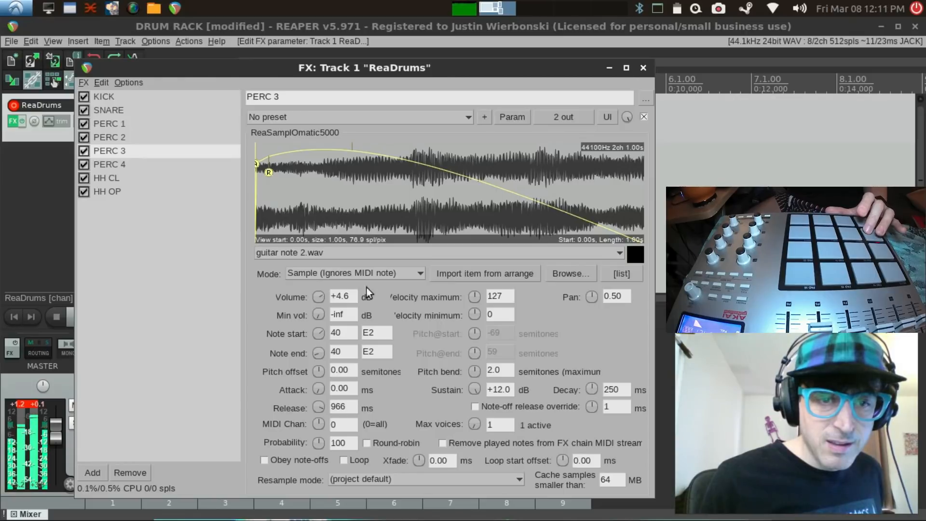
Step: Try an attack of 2.23 ms on PERC 3, reset it to 0 ms, and set sustain to +4.1 dB and volume to +8.3 dB
{"action": "left_click_drag", "start_coordinate": [320, 393], "coordinate": [324, 384]}
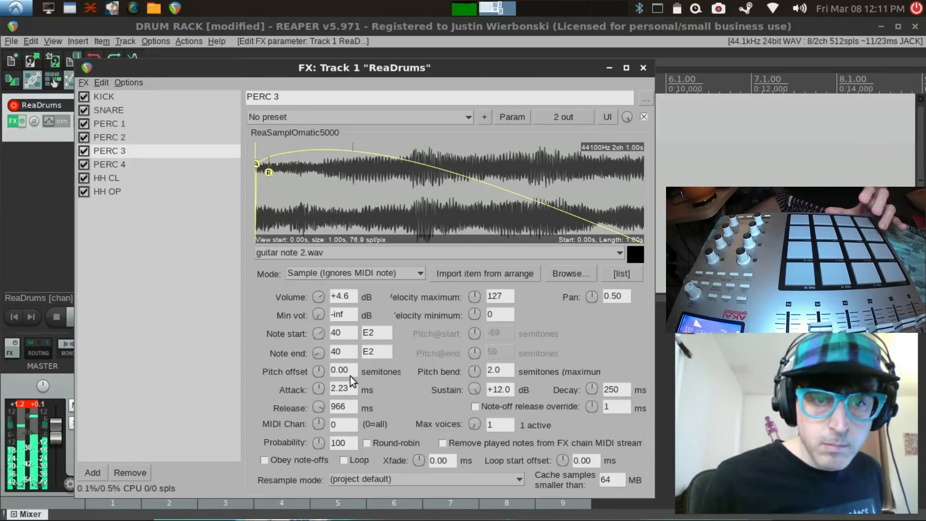
{"action": "mouse_move", "coordinate": [317, 389]}
{"action": "left_mouse_down"}
{"action": "mouse_move", "coordinate": [317, 406]}
{"action": "mouse_move", "coordinate": [317, 389]}
{"action": "left_mouse_up"}
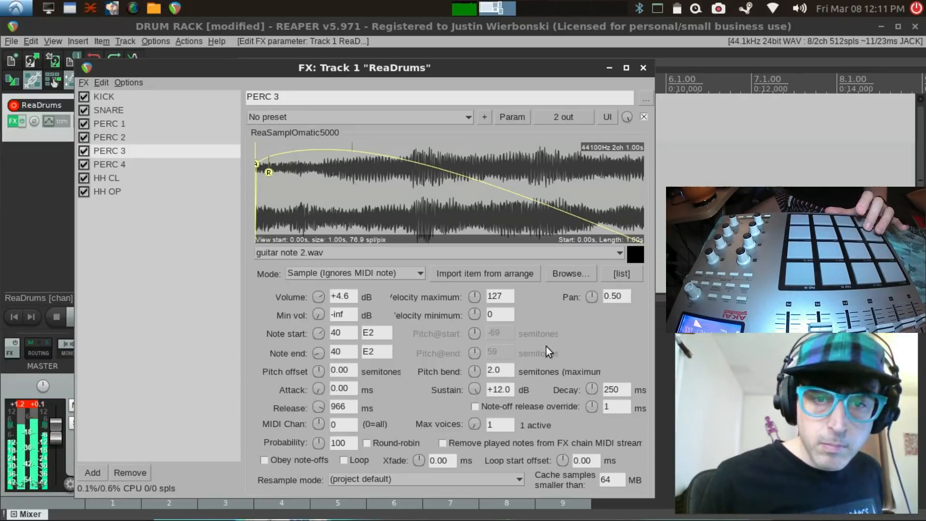
{"action": "left_click_drag", "start_coordinate": [473, 389], "coordinate": [474, 410]}
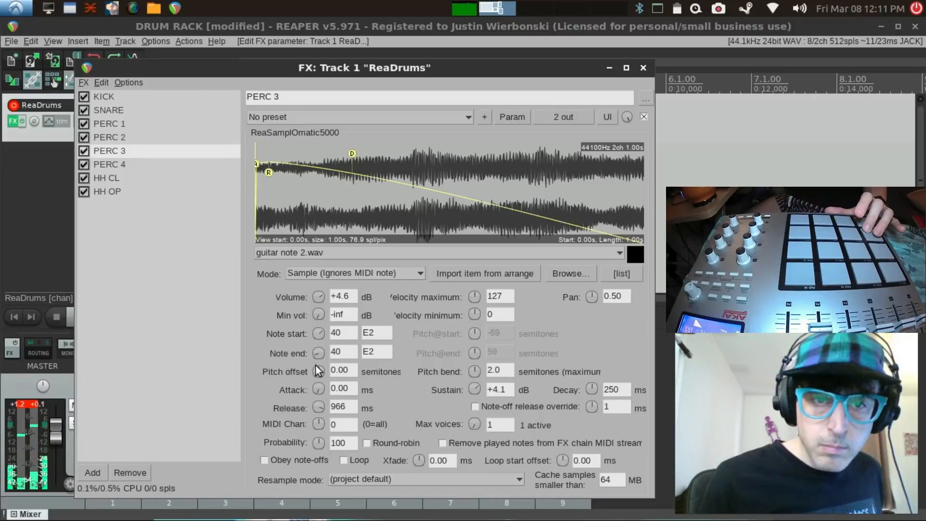
{"action": "left_click_drag", "start_coordinate": [318, 300], "coordinate": [318, 295]}
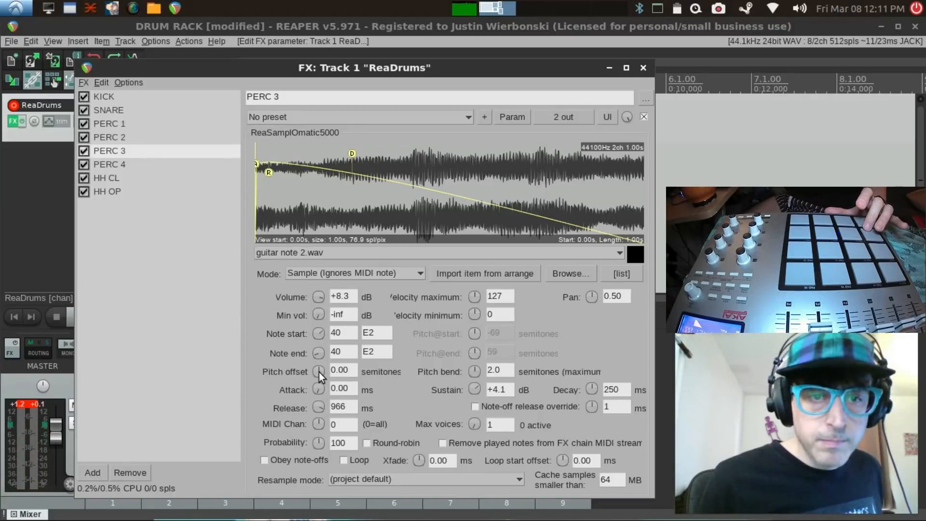
Step: Set the PERC 3 sampler's pitch offset to -14 semitones and its volume to +11.7 dB
{"action": "left_click_drag", "start_coordinate": [319, 372], "coordinate": [319, 363]}
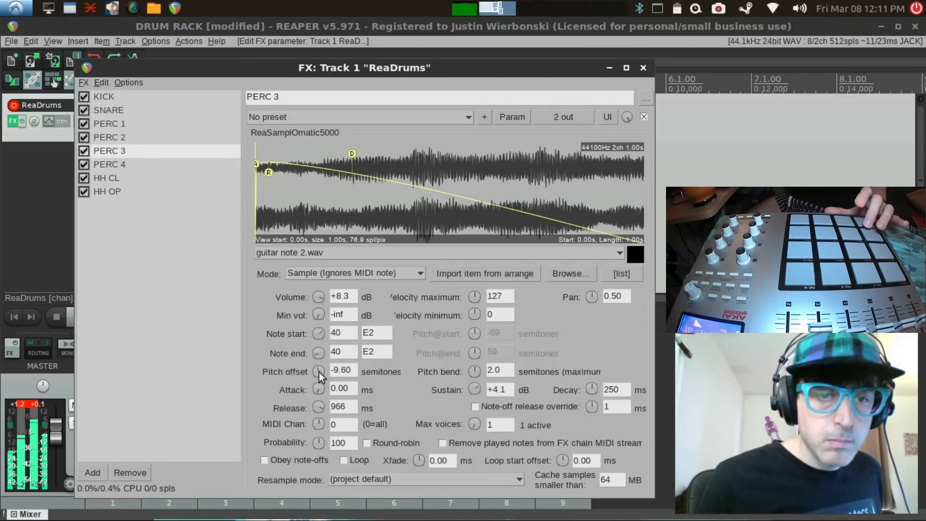
{"action": "type", "text": "-14"}
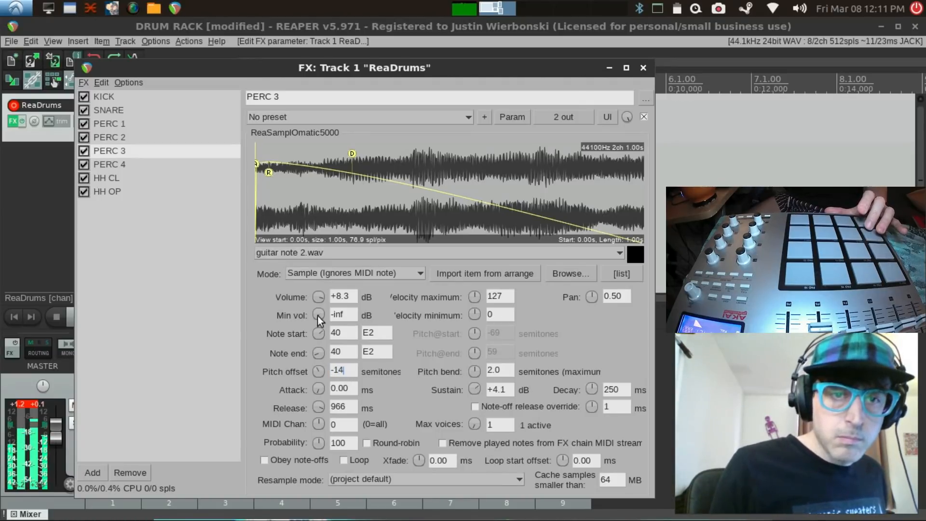
{"action": "left_click_drag", "start_coordinate": [319, 297], "coordinate": [321, 295]}
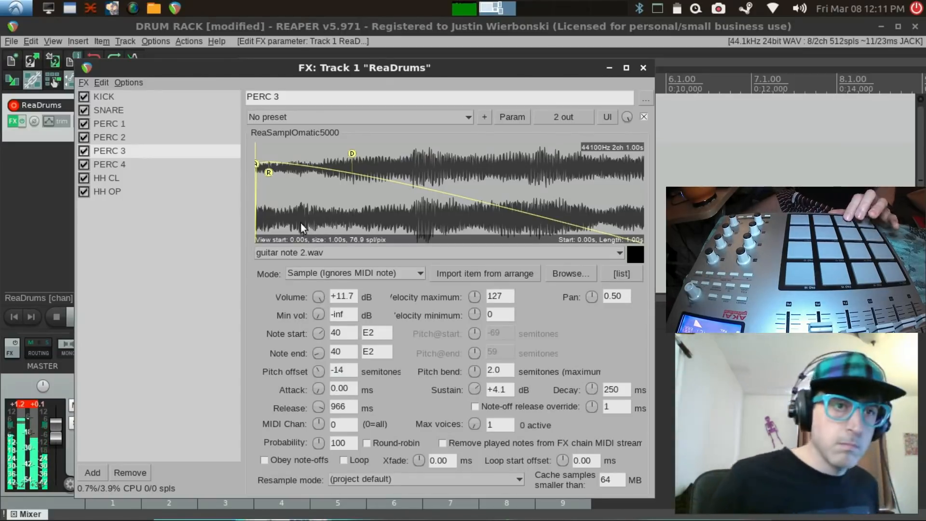
Step: Try a pitch offset of -10 semitones on the SNARE sampler, and set it to -5 semitones
{"action": "left_click", "coordinate": [104, 112]}
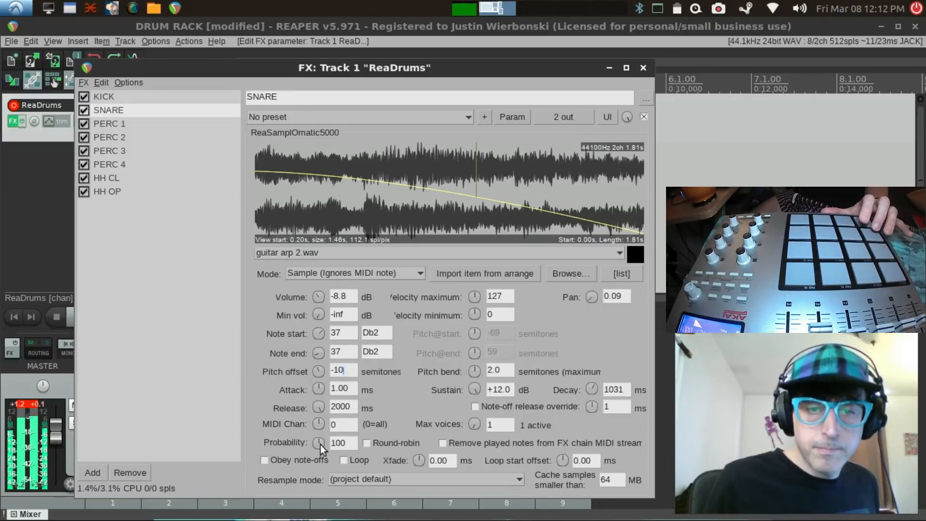
{"action": "left_click", "coordinate": [264, 460]}
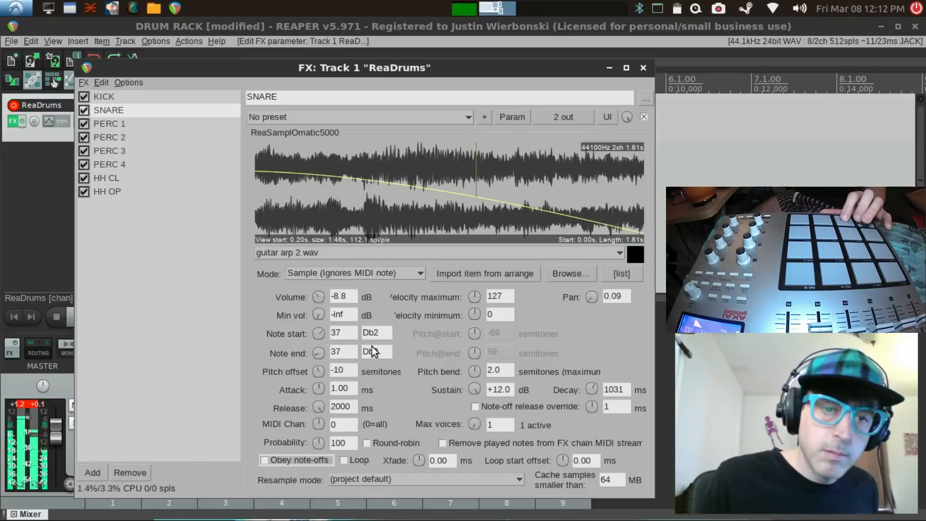
{"action": "left_click_drag", "start_coordinate": [317, 368], "coordinate": [317, 350]}
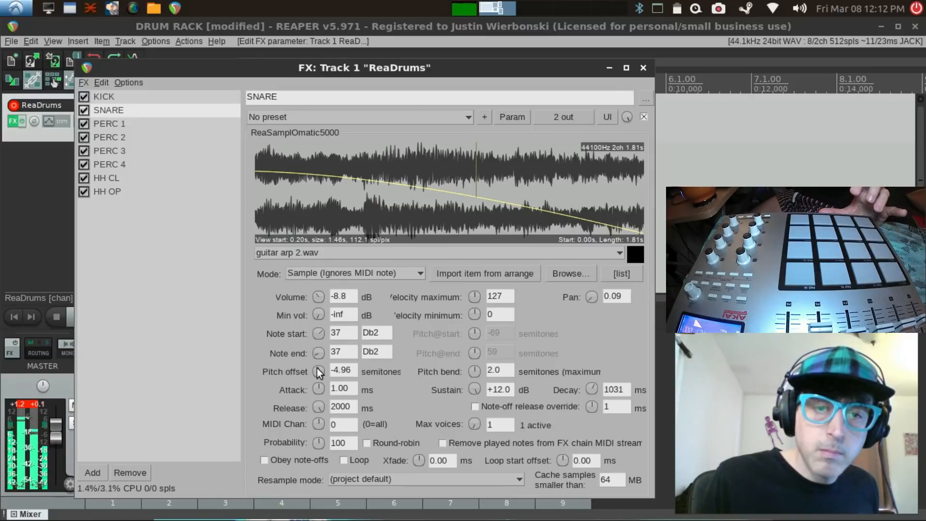
{"action": "double_click", "coordinate": [343, 369]}
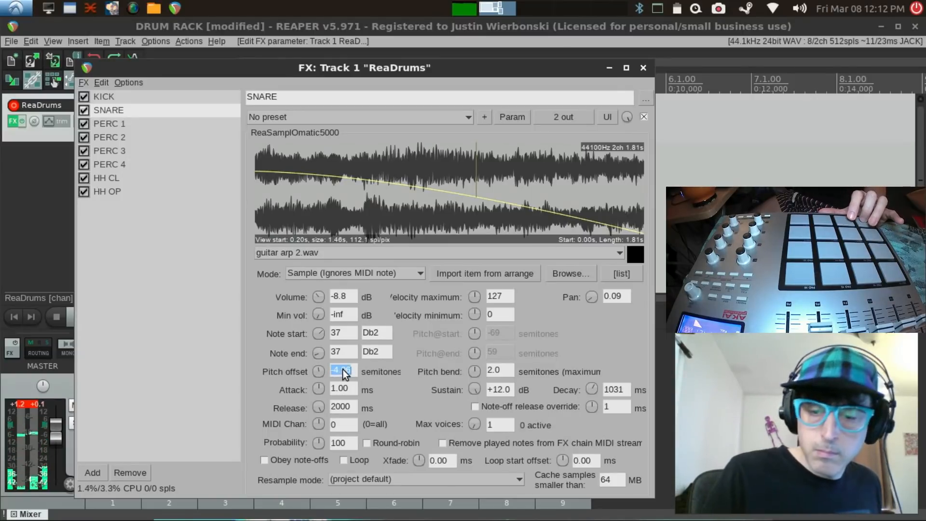
{"action": "type", "text": "-5"}
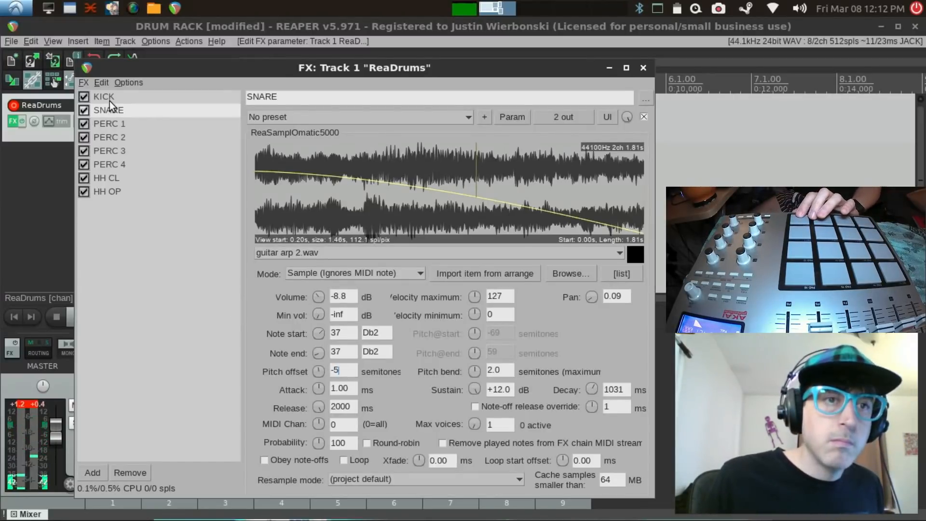
{"action": "left_click", "coordinate": [112, 140]}
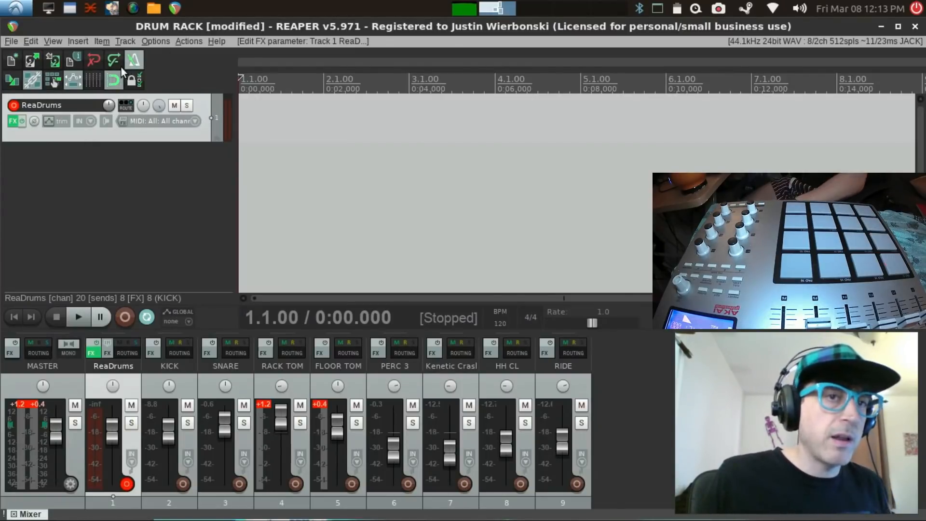
Step: Start playback, try a tempo of 128 BPM, and set the project tempo to 130 BPM
{"action": "left_click", "coordinate": [76, 315]}
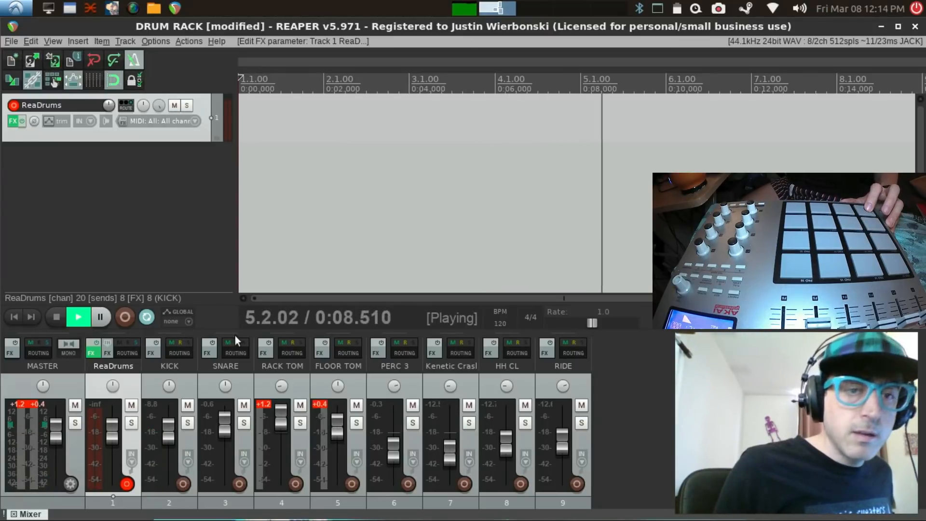
{"action": "left_click", "coordinate": [506, 315]}
{"action": "left_click", "coordinate": [505, 316]}
{"action": "left_click", "coordinate": [505, 315]}
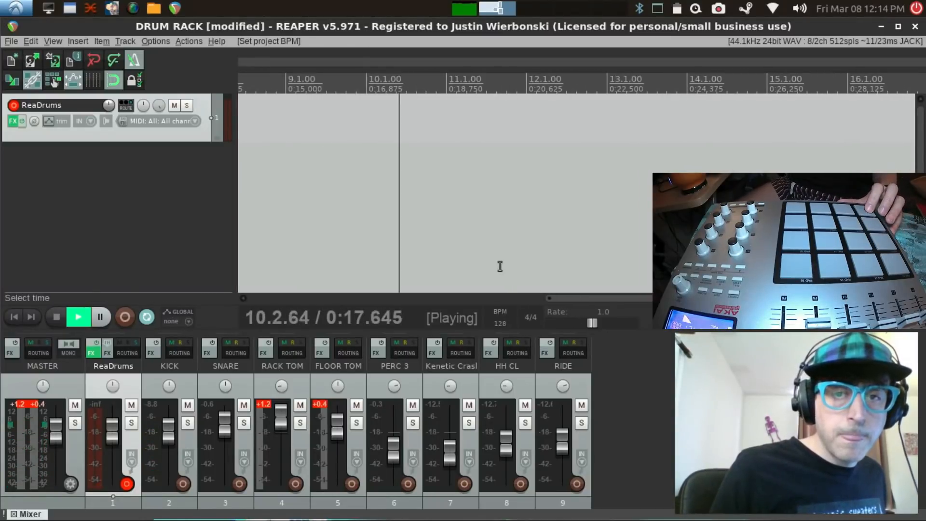
{"action": "double_click", "coordinate": [501, 320]}
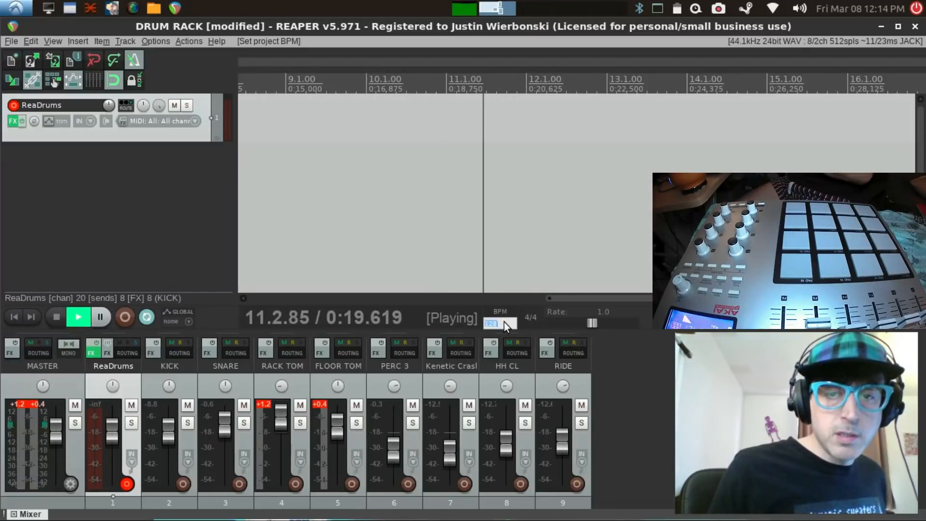
{"action": "type", "text": "130"}
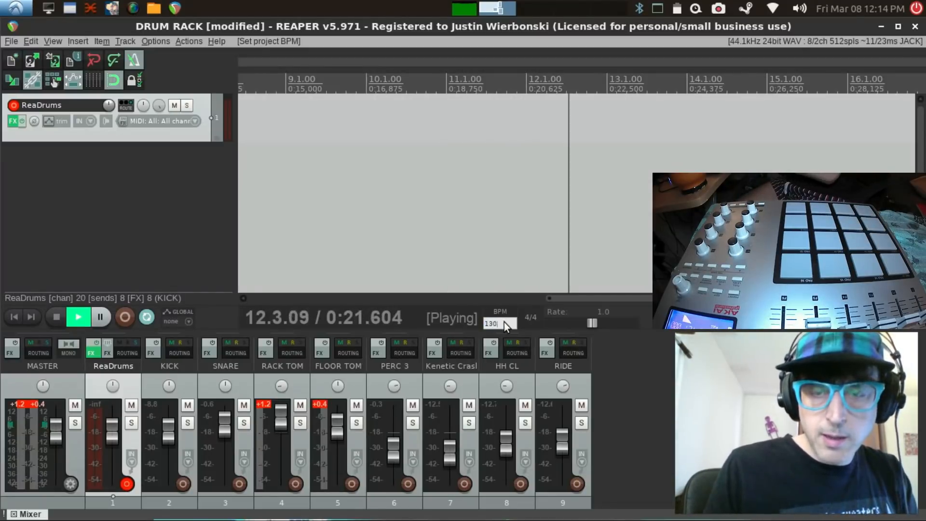
{"action": "key", "text": "Return"}
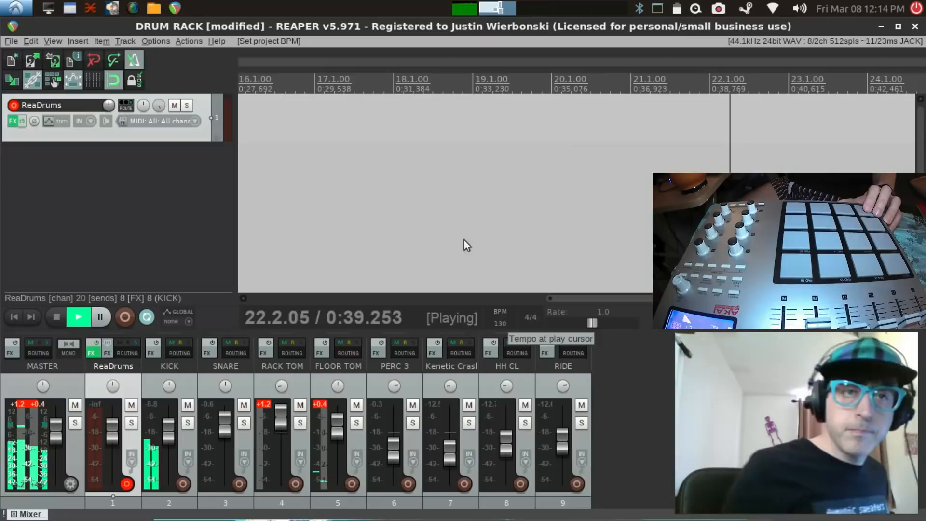
Step: Return to the project start, play through for a rehearsal at the current tempo, and rewind to the start again
{"action": "left_click", "coordinate": [57, 317]}
{"action": "left_click", "coordinate": [15, 317]}
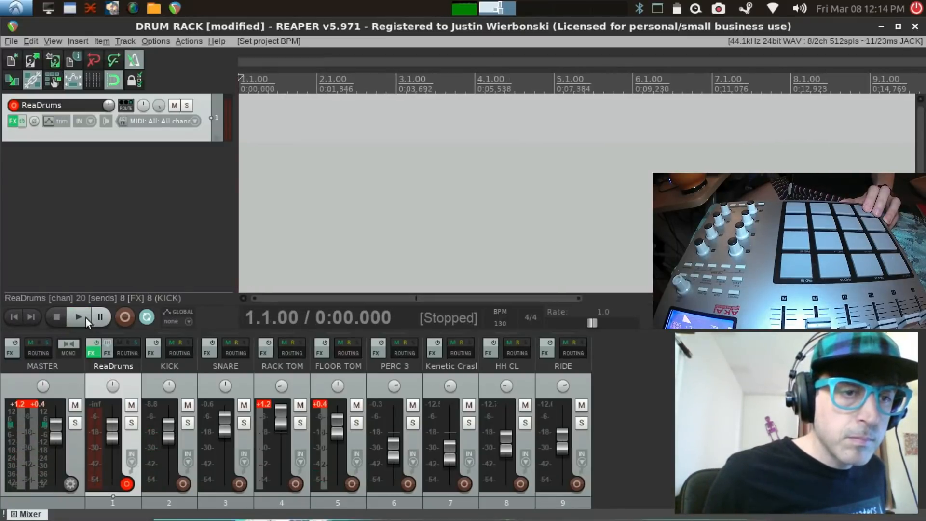
{"action": "left_click", "coordinate": [80, 318]}
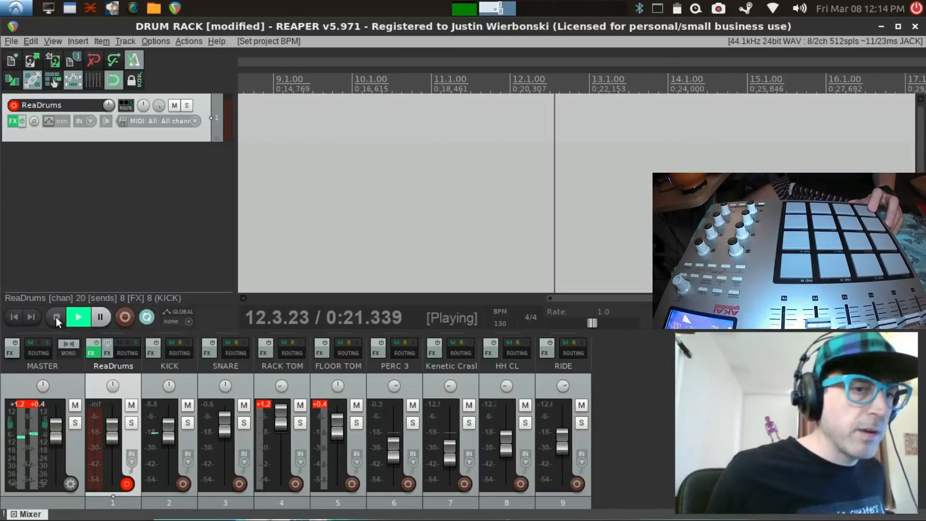
{"action": "left_click", "coordinate": [56, 317]}
{"action": "left_click", "coordinate": [15, 318]}
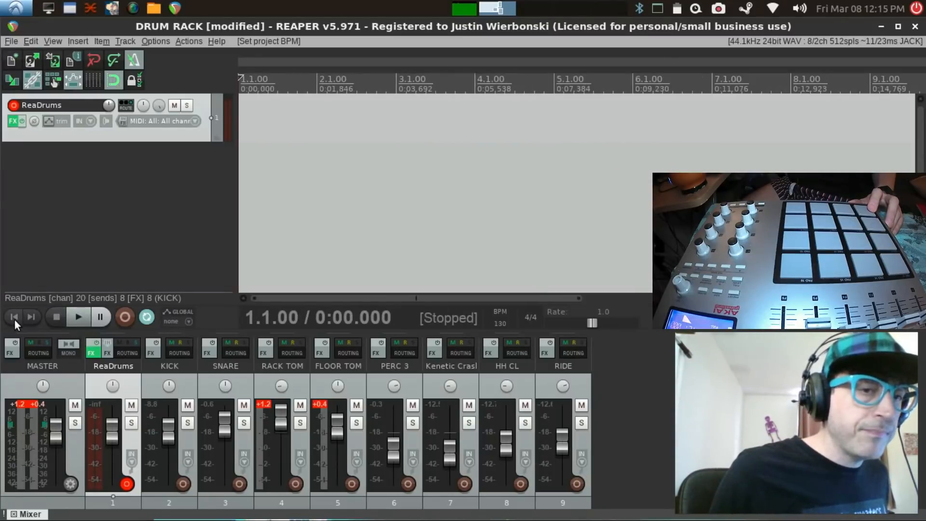
Step: Record a MIDI pad performance on the ReaDrums track from the project start, stop, and save all recorded files
{"action": "left_click", "coordinate": [121, 318]}
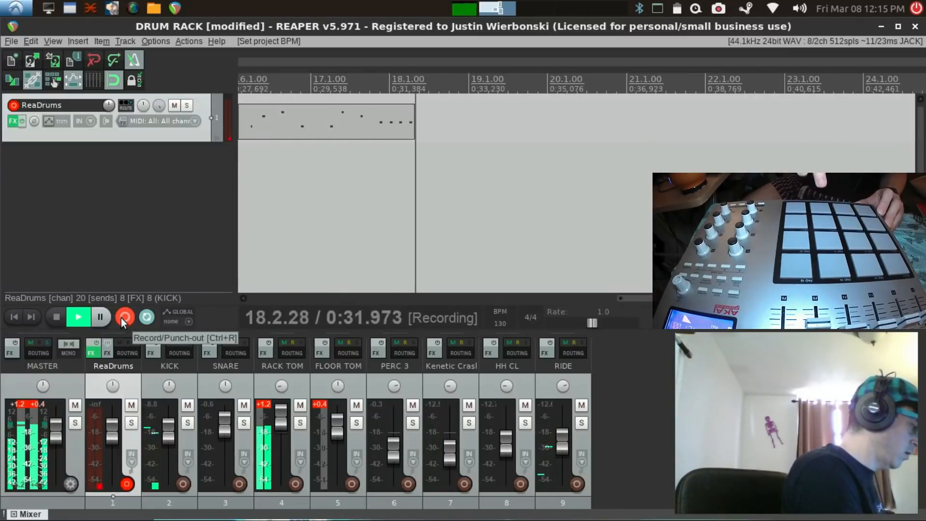
{"action": "left_click", "coordinate": [120, 318]}
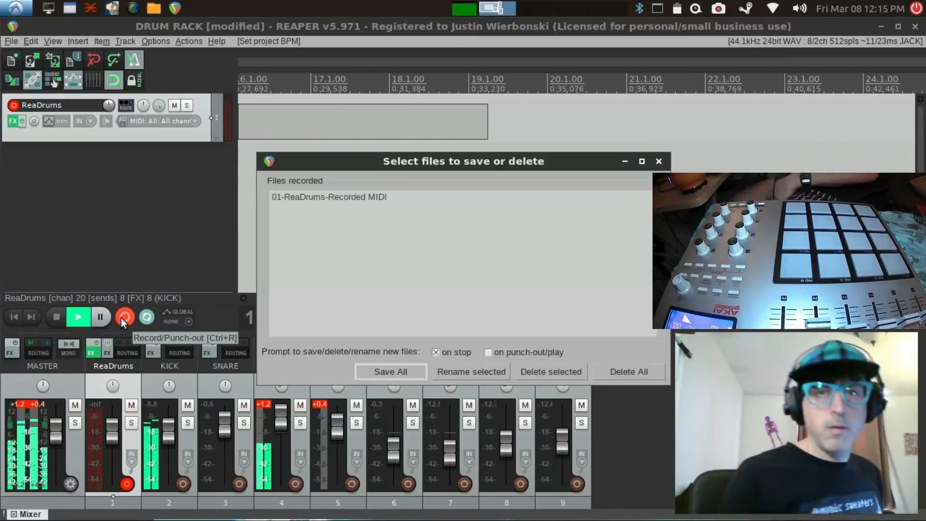
{"action": "left_click", "coordinate": [402, 369]}
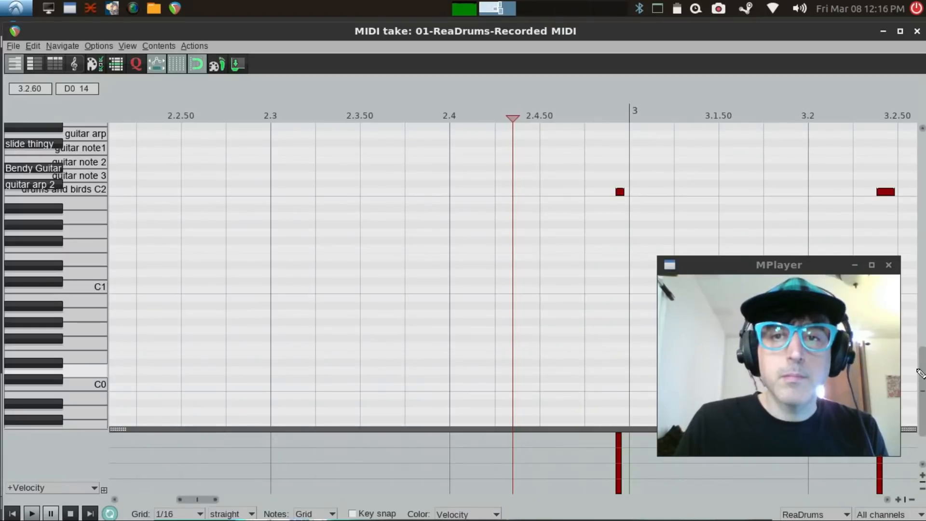
Step: Move the first C2 note to the start of measure 3, select all notes, and preview quantizing them to the grid
{"action": "left_click", "coordinate": [619, 193]}
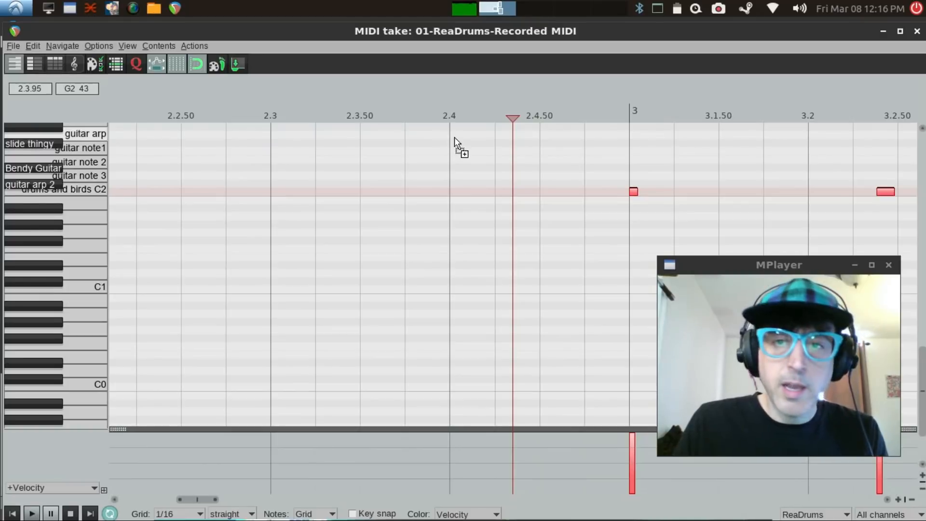
{"action": "left_click", "coordinate": [136, 64]}
{"action": "left_click_drag", "start_coordinate": [524, 243], "coordinate": [302, 231]}
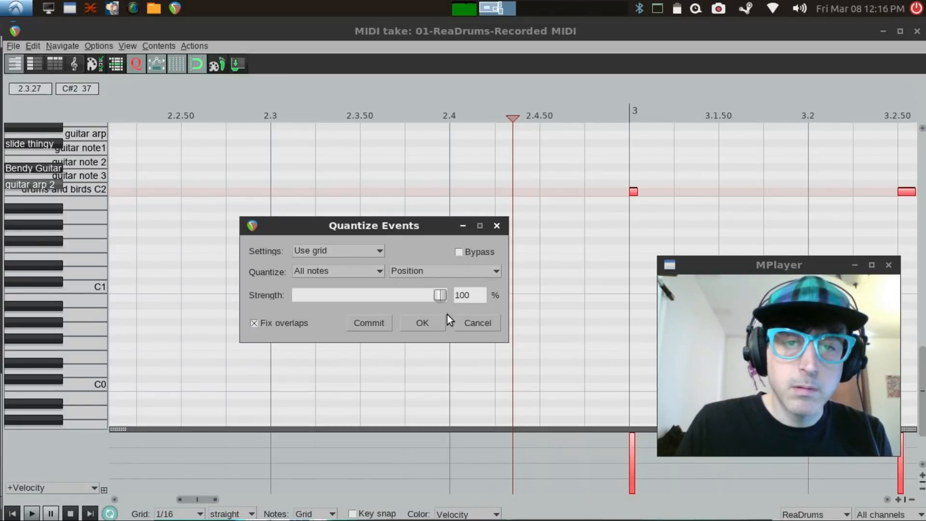
{"action": "left_click", "coordinate": [459, 254]}
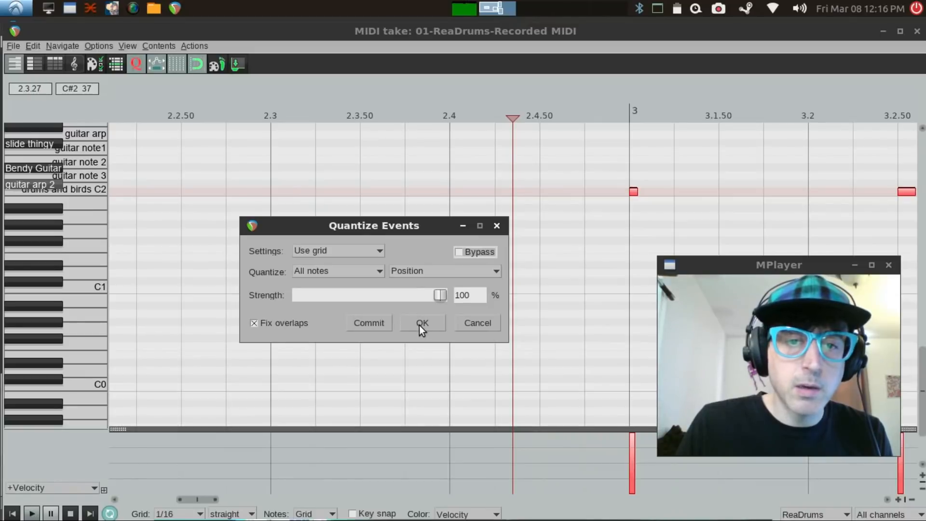
{"action": "key", "text": "space"}
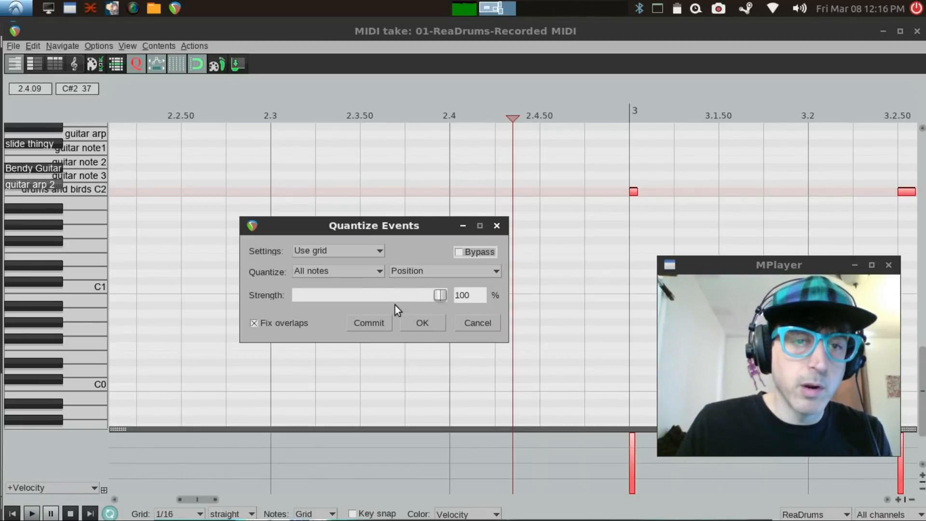
Step: Switch the quantize settings to Manual with a 1/16 straight grid and compare the result with bypass
{"action": "left_click", "coordinate": [369, 253]}
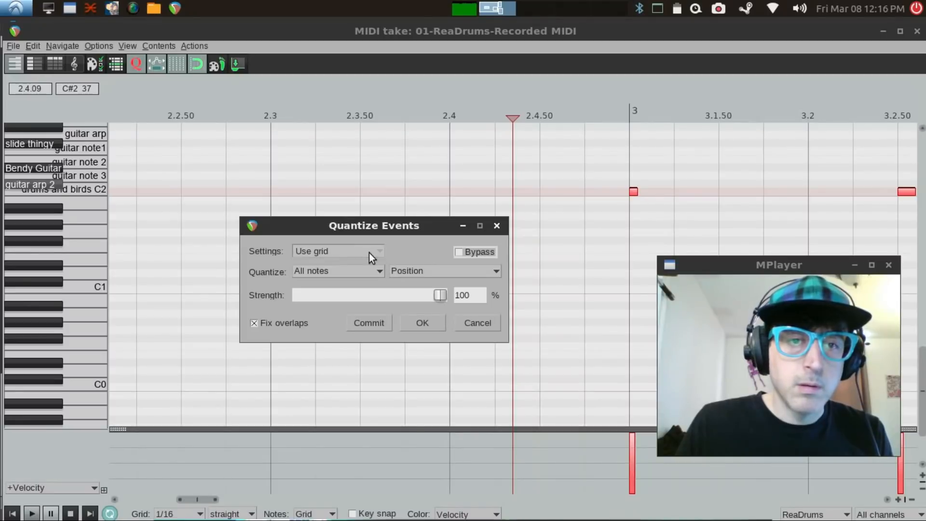
{"action": "left_click", "coordinate": [347, 280]}
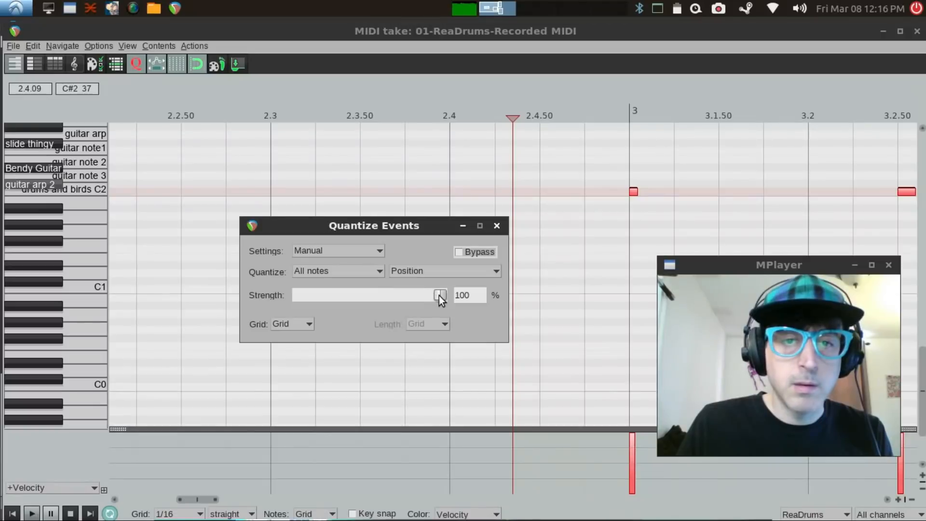
{"action": "left_click", "coordinate": [308, 322]}
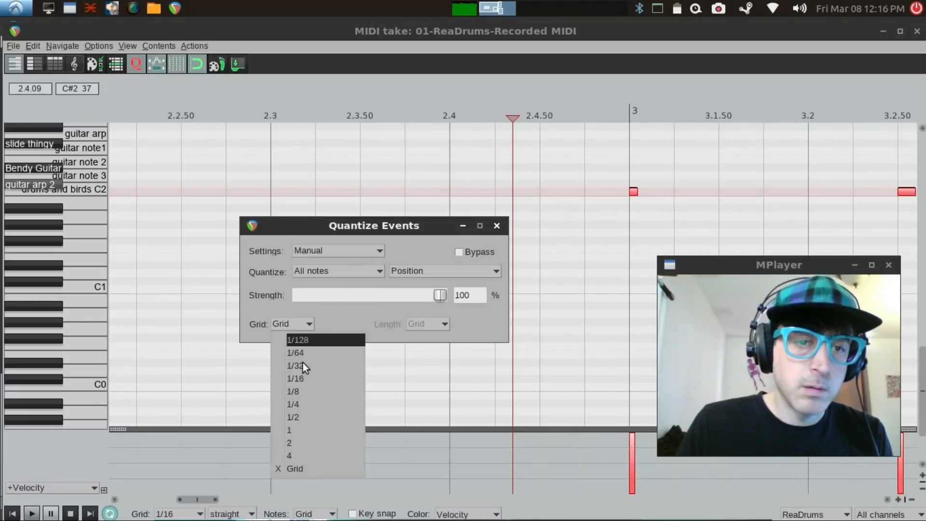
{"action": "left_click", "coordinate": [299, 378]}
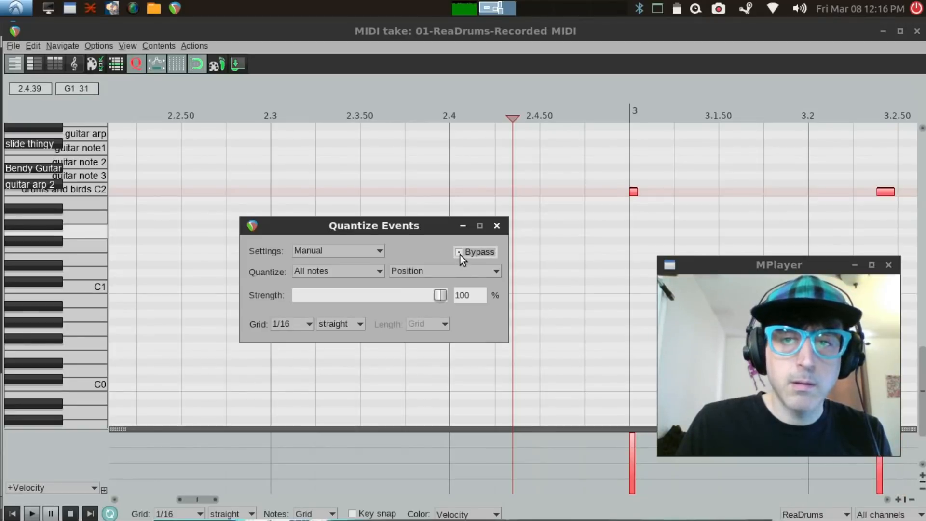
Step: Play the take, change the quantize grid to 1/8 straight, and close the quantize settings without committing
{"action": "key", "text": "space"}
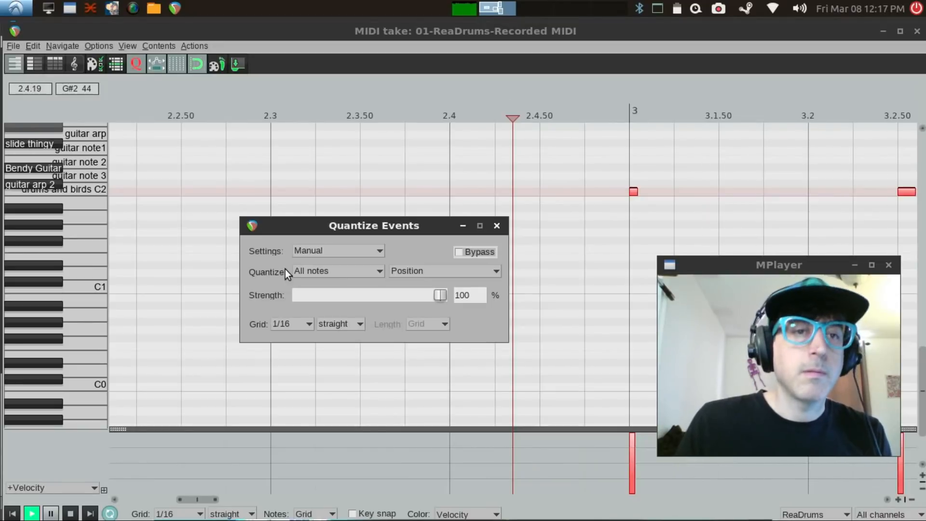
{"action": "left_click", "coordinate": [303, 324]}
{"action": "left_click", "coordinate": [297, 391]}
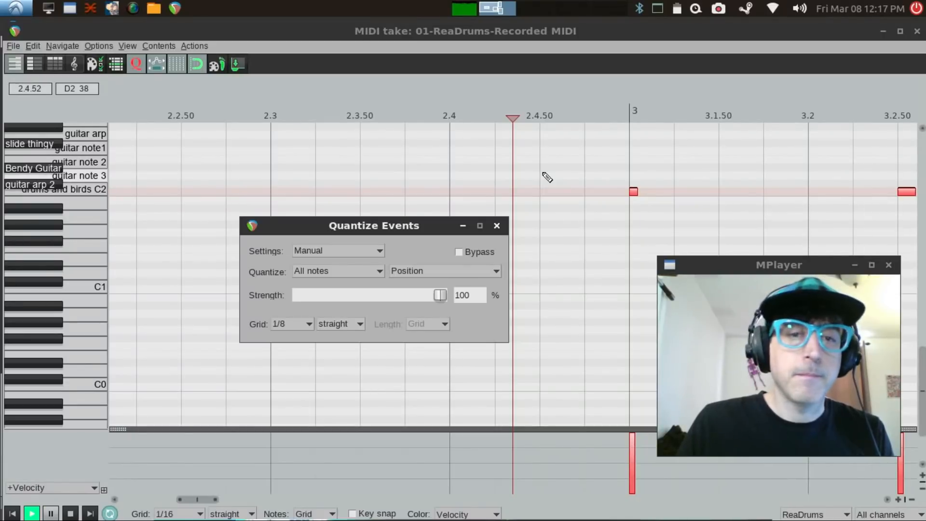
{"action": "left_click", "coordinate": [497, 226]}
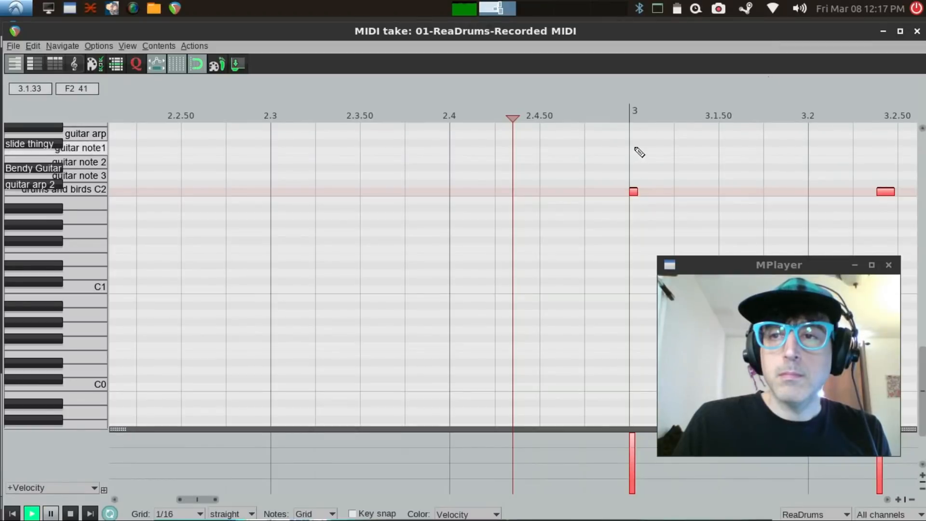
Step: Stop playback, select all notes, and commit quantizing their positions to the 1/8 straight grid at 100% strength
{"action": "key", "text": "space"}
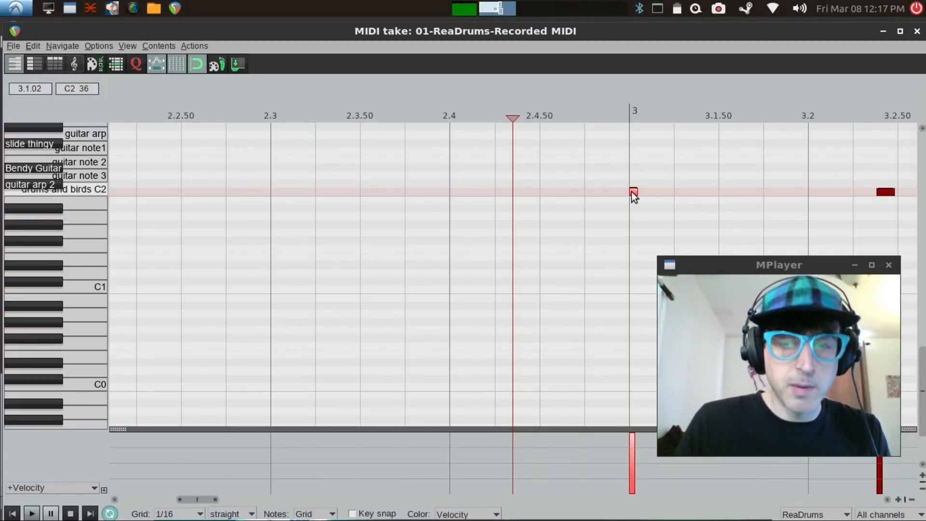
{"action": "key", "text": "ctrl+a"}
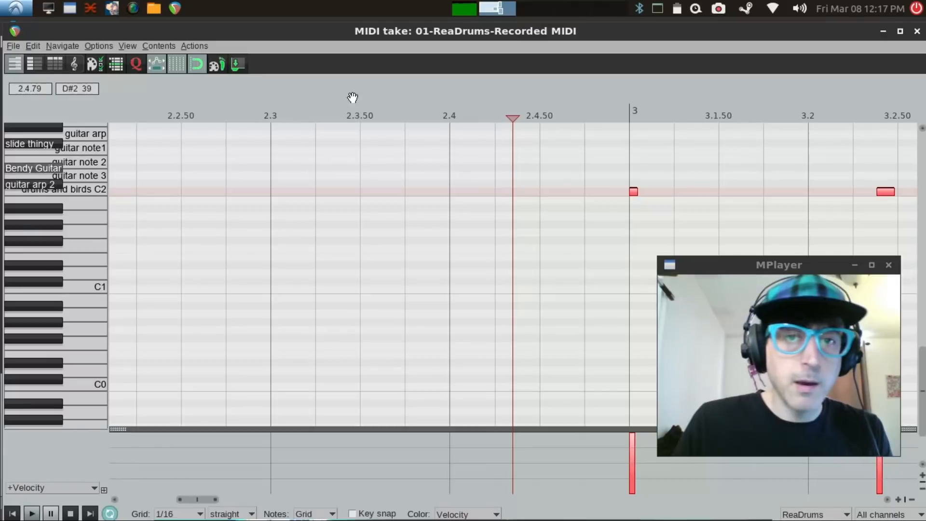
{"action": "left_click", "coordinate": [136, 65]}
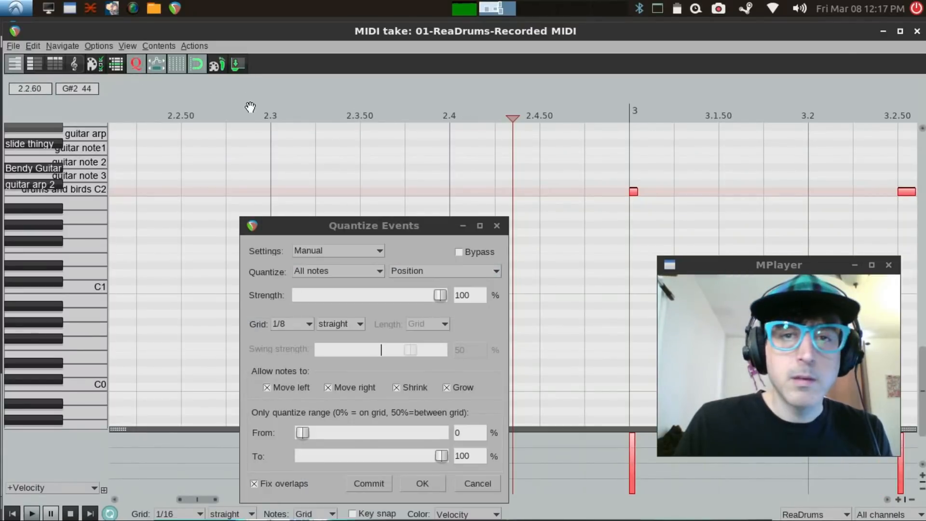
{"action": "left_click_drag", "start_coordinate": [433, 231], "coordinate": [443, 157]}
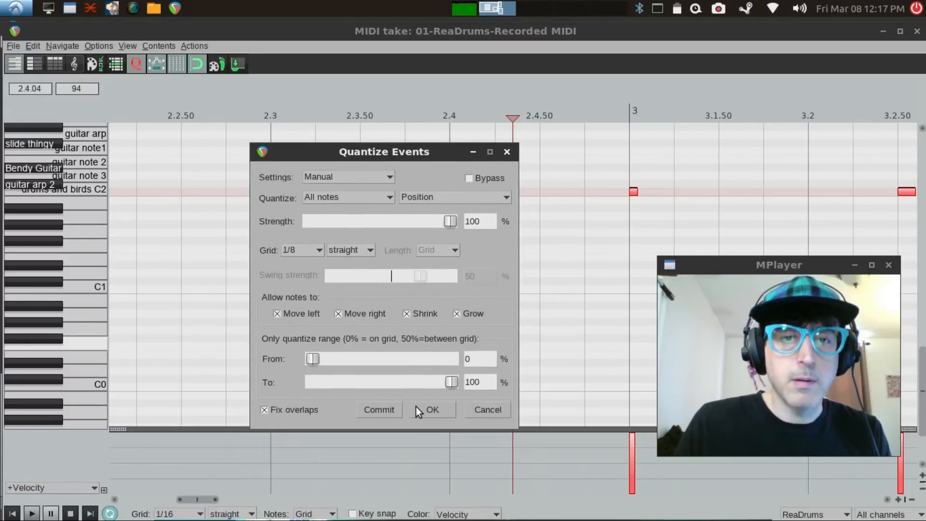
{"action": "left_click", "coordinate": [390, 409]}
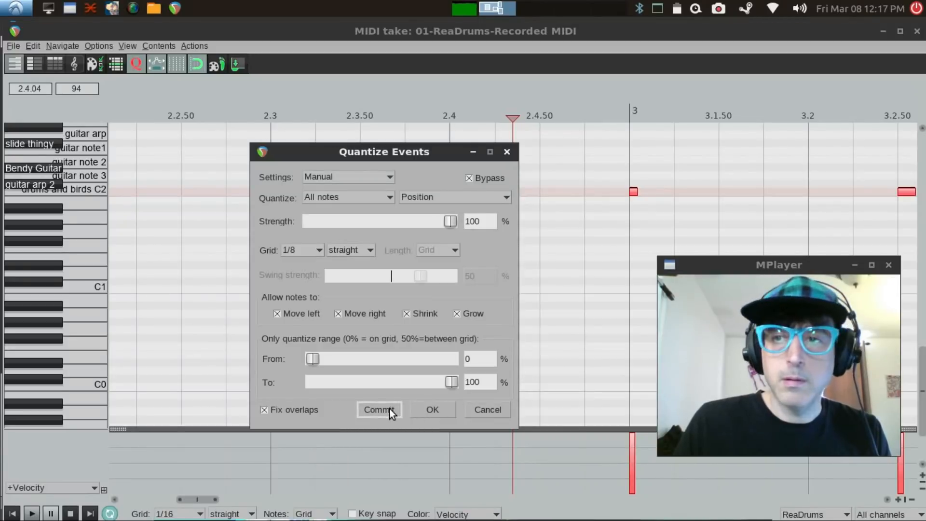
{"action": "left_click", "coordinate": [427, 412]}
Step: Play back the quantized take, close the MIDI editor, and stop playback
{"action": "key", "text": "space"}
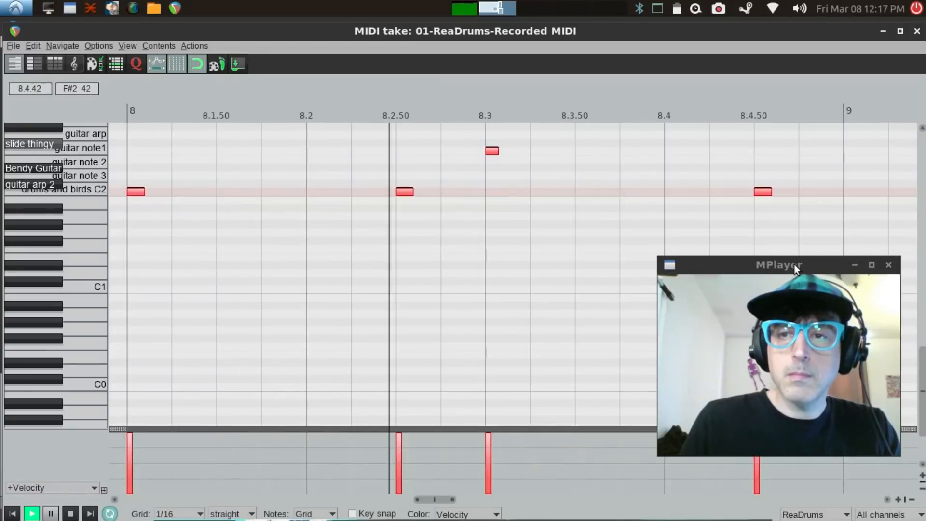
{"action": "left_click_drag", "start_coordinate": [794, 264], "coordinate": [814, 309]}
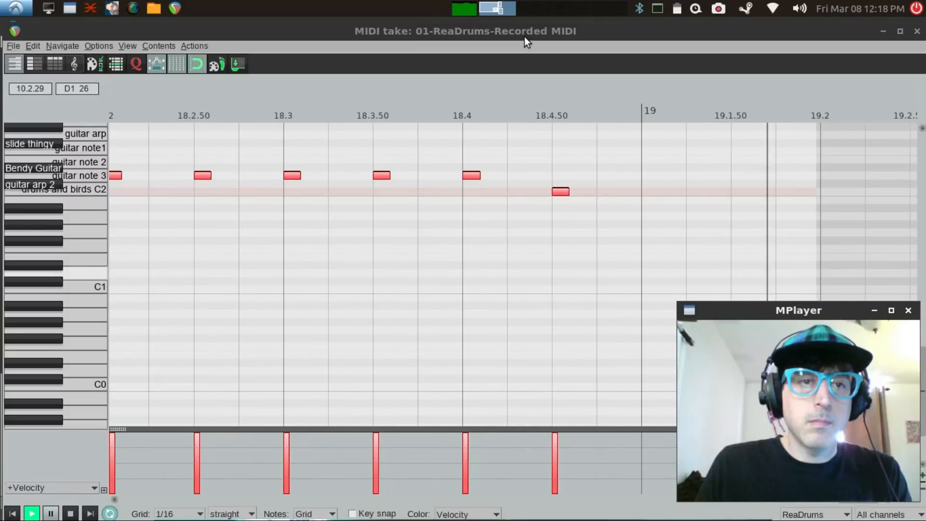
{"action": "left_click", "coordinate": [769, 41]}
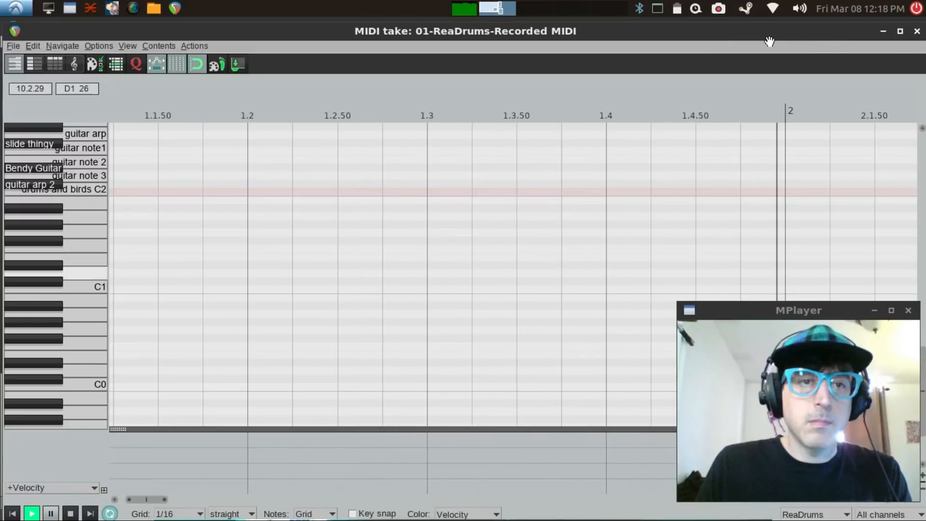
{"action": "left_click", "coordinate": [918, 33]}
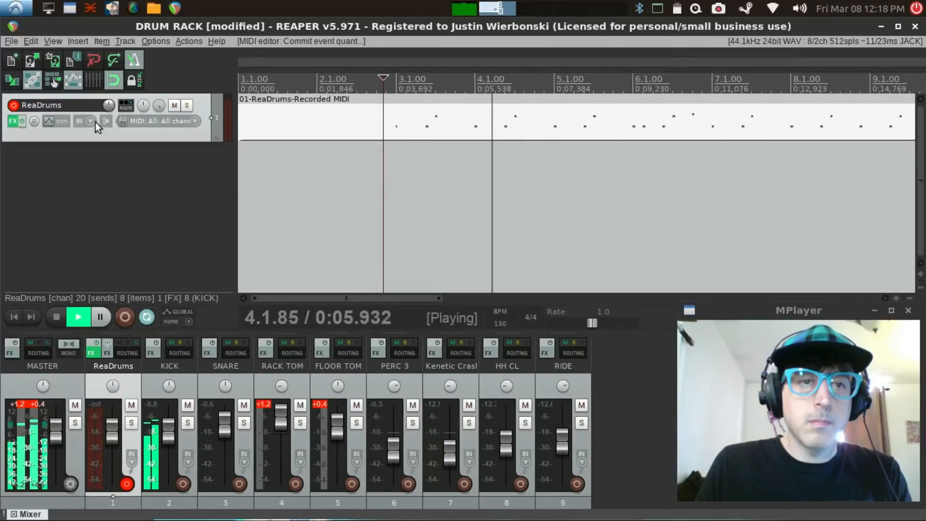
{"action": "left_click", "coordinate": [56, 317]}
Step: Show the arrange grid and trim the start of the recorded MIDI item to measure 3
{"action": "left_click_drag", "start_coordinate": [242, 122], "coordinate": [350, 122]}
{"action": "mouse_move", "coordinate": [379, 125]}
{"action": "left_mouse_down"}
{"action": "mouse_move", "coordinate": [400, 128]}
{"action": "mouse_move", "coordinate": [370, 127]}
{"action": "left_mouse_up"}
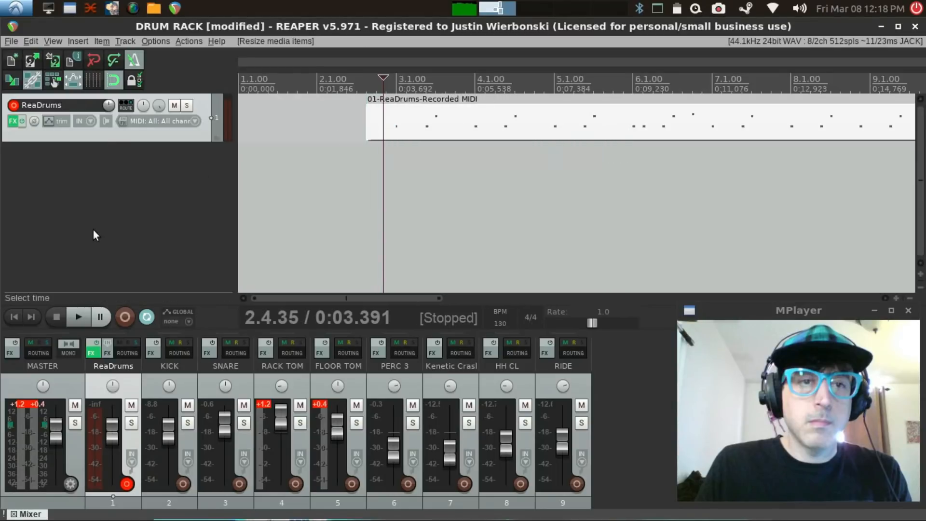
{"action": "left_click", "coordinate": [111, 80]}
{"action": "left_click", "coordinate": [88, 79]}
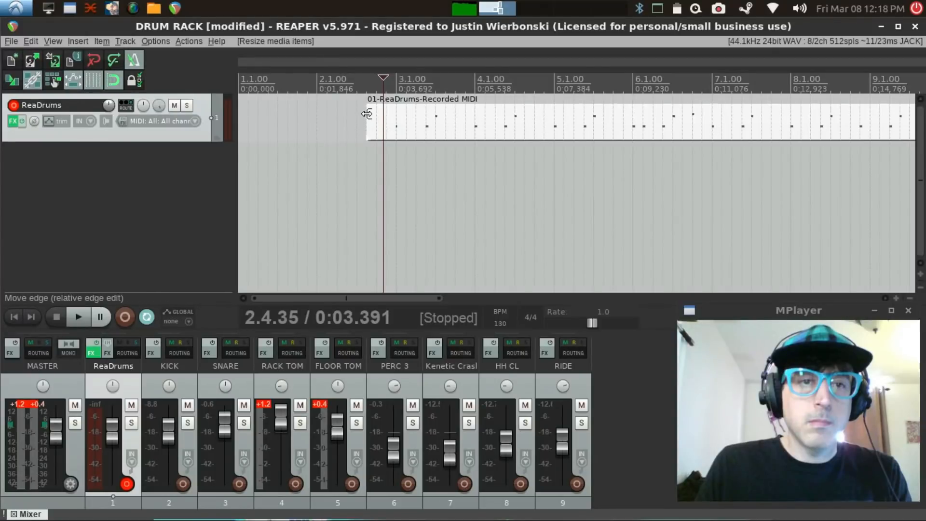
{"action": "left_click_drag", "start_coordinate": [367, 114], "coordinate": [398, 120]}
Step: Trim the MIDI item's end to just before its last note at 18.4.50, and move the item to the project start
{"action": "left_click_drag", "start_coordinate": [362, 298], "coordinate": [633, 299]}
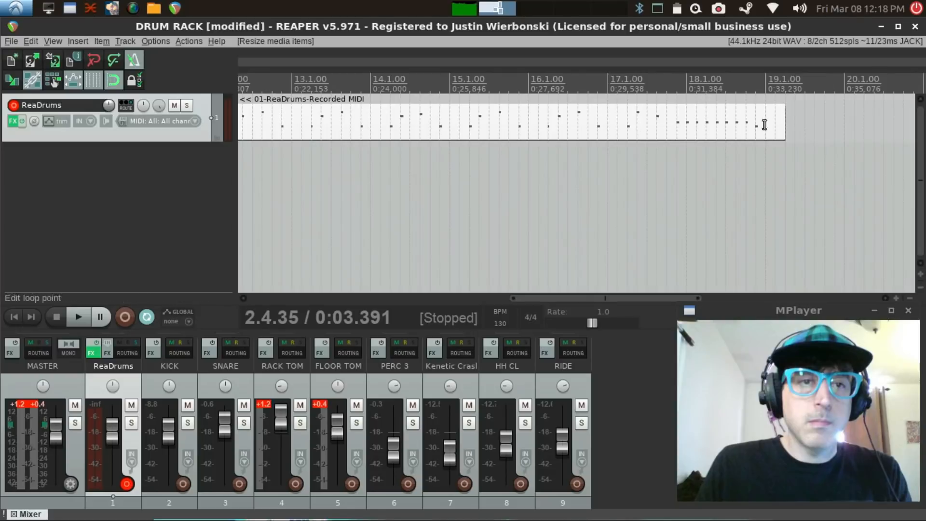
{"action": "left_click_drag", "start_coordinate": [785, 119], "coordinate": [758, 121]}
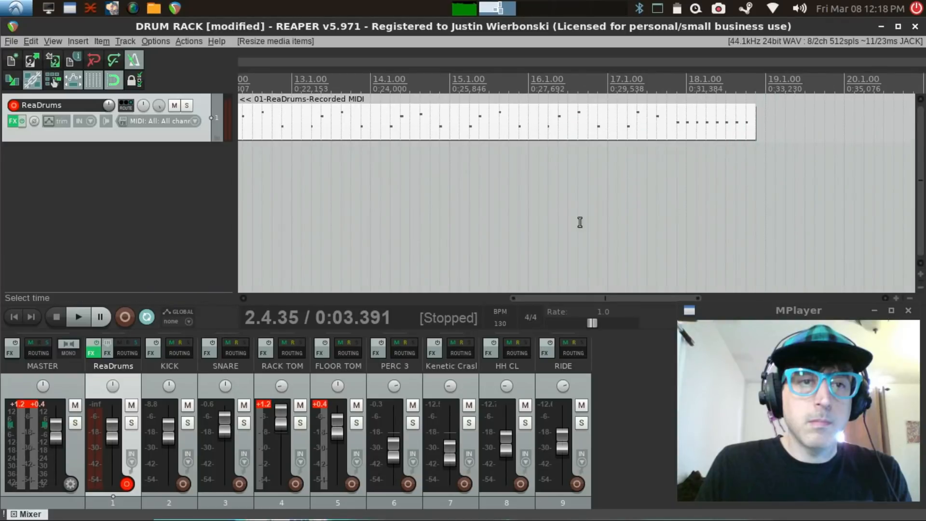
{"action": "left_click_drag", "start_coordinate": [555, 298], "coordinate": [261, 295]}
{"action": "left_click_drag", "start_coordinate": [410, 123], "coordinate": [253, 124]}
{"action": "left_click", "coordinate": [14, 317]}
{"action": "double_click", "coordinate": [281, 130]}
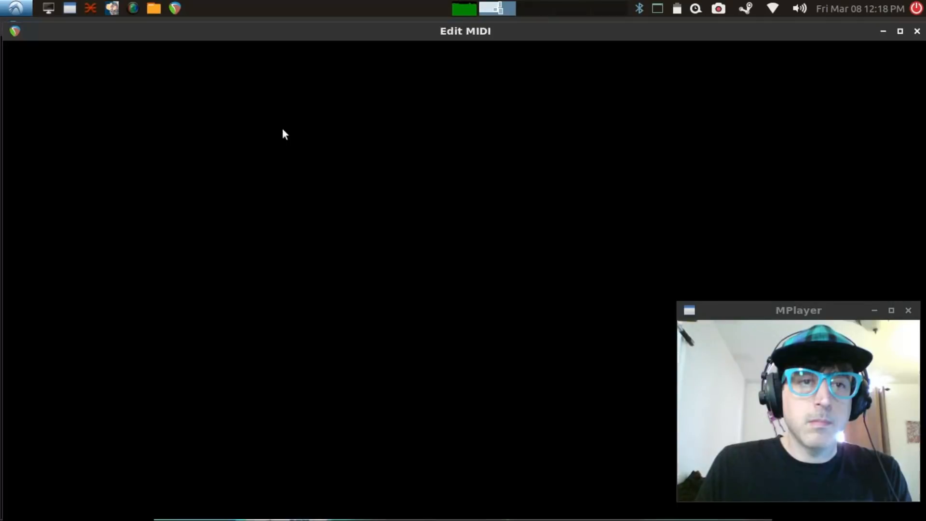
{"action": "left_click", "coordinate": [916, 32]}
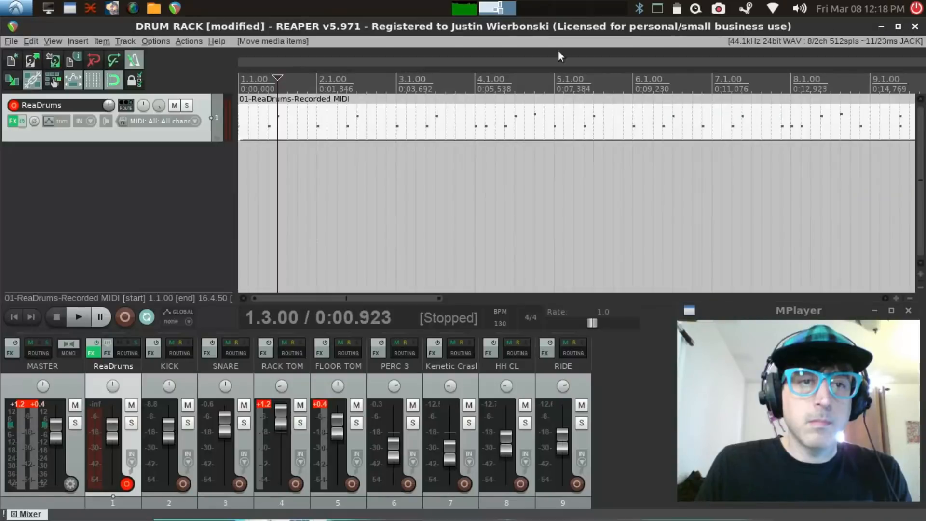
Step: Set a time selection over the whole MIDI item from 1.1.00 to 16.4.50, with repeat enabled
{"action": "left_click_drag", "start_coordinate": [239, 80], "coordinate": [597, 124]}
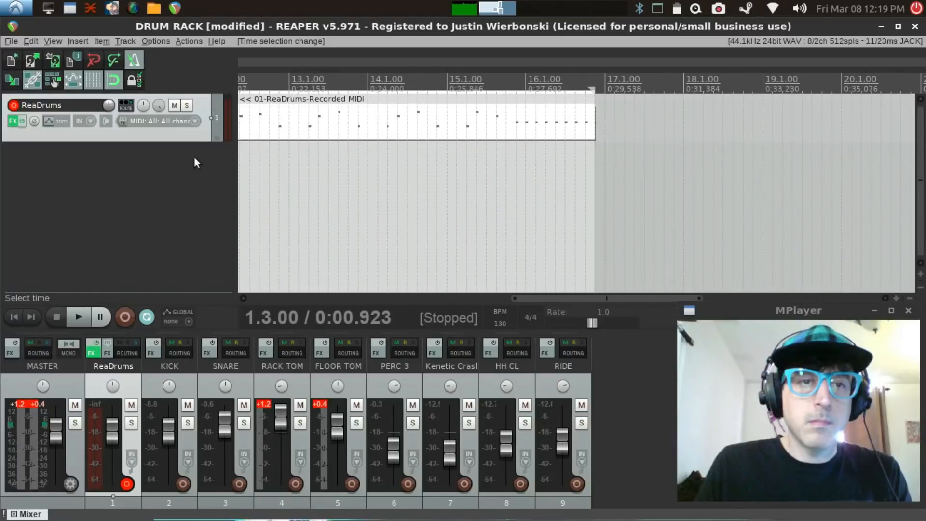
{"action": "left_click", "coordinate": [146, 318]}
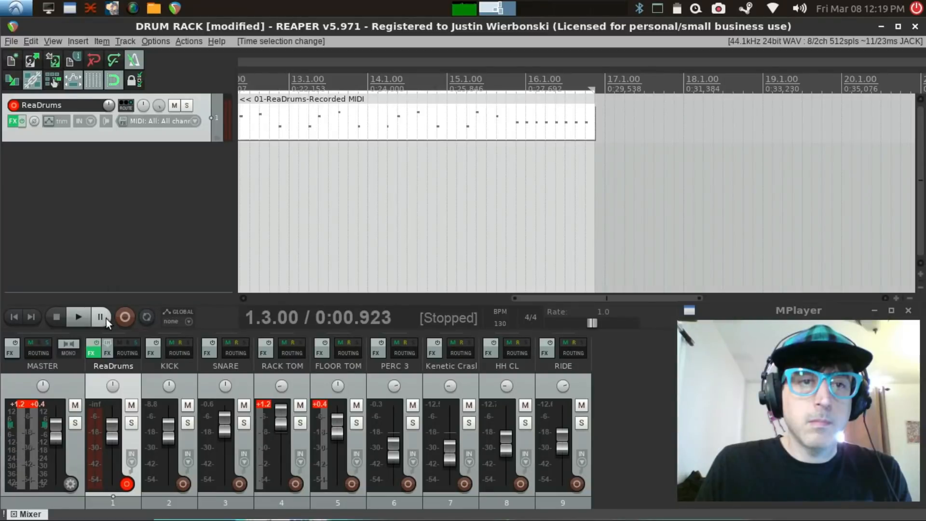
{"action": "left_click", "coordinate": [146, 320]}
Step: Return the edit cursor to the project start and play the looped MIDI item
{"action": "left_click", "coordinate": [77, 320]}
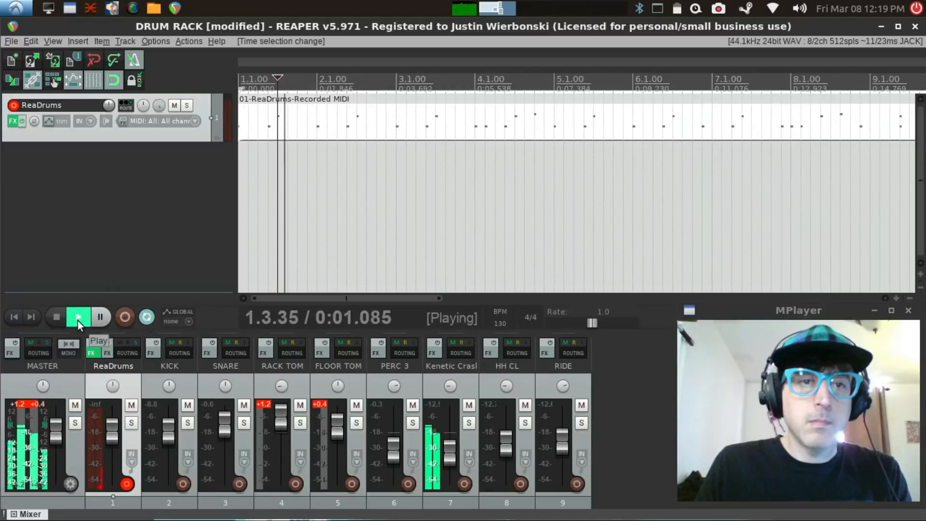
{"action": "key", "text": "space"}
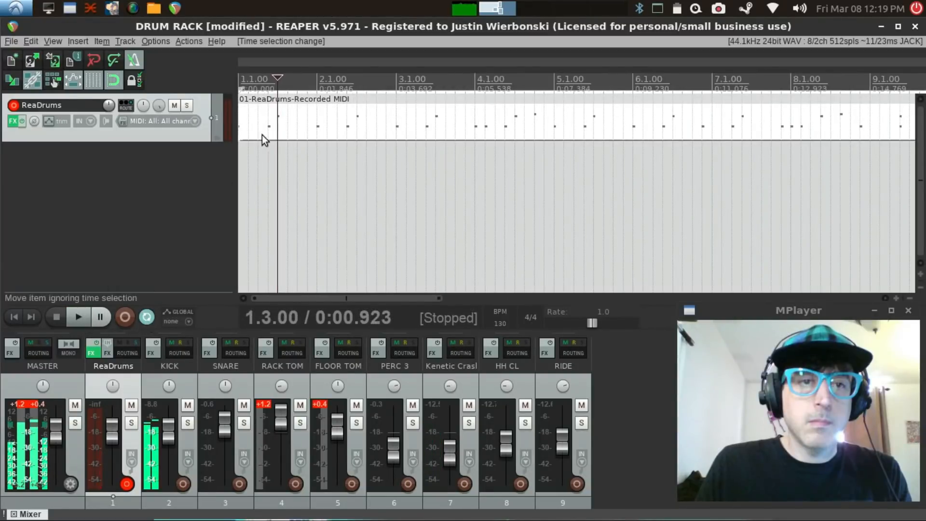
{"action": "left_click_drag", "start_coordinate": [276, 78], "coordinate": [176, 95]}
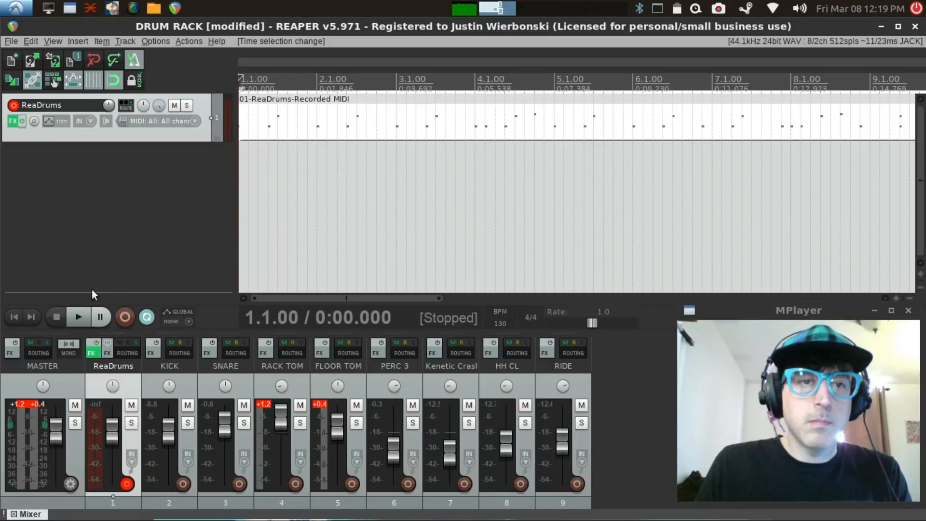
{"action": "left_click", "coordinate": [78, 318]}
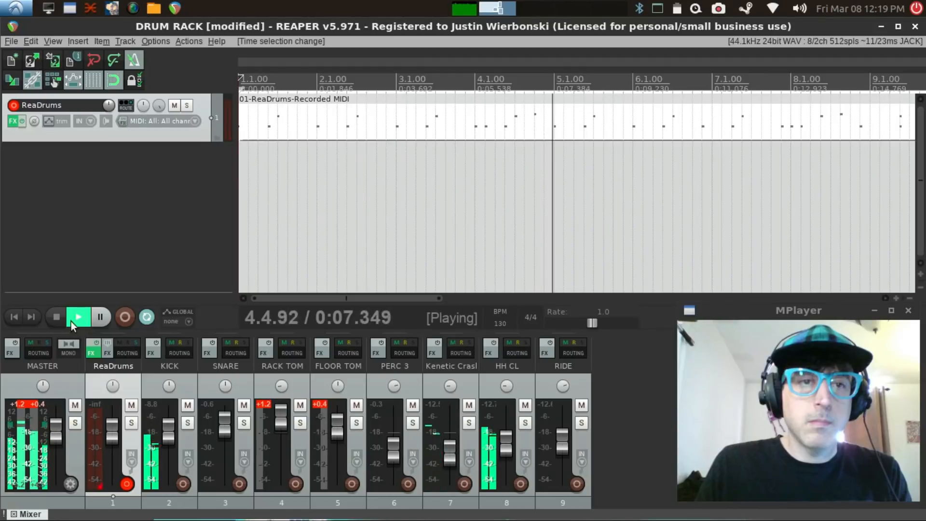
{"action": "left_click", "coordinate": [909, 311]}
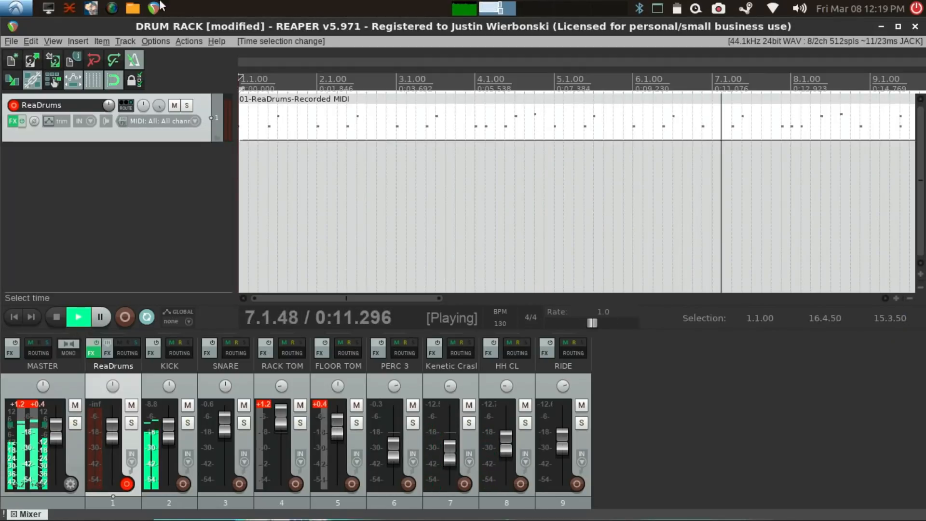
{"action": "left_click", "coordinate": [154, 8]}
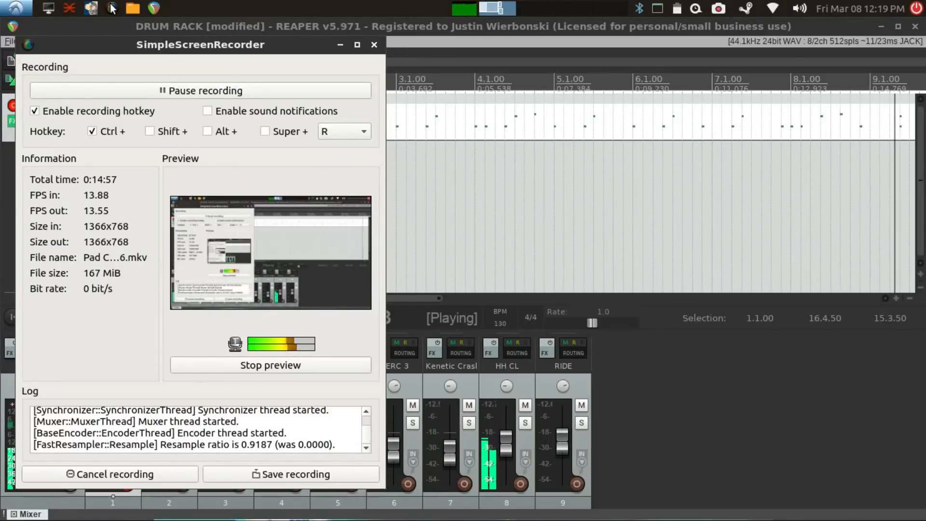
Step: Stop the looped playback and save a copy of the project under the new name exotica in the Reaper folder
{"action": "left_click", "coordinate": [216, 25]}
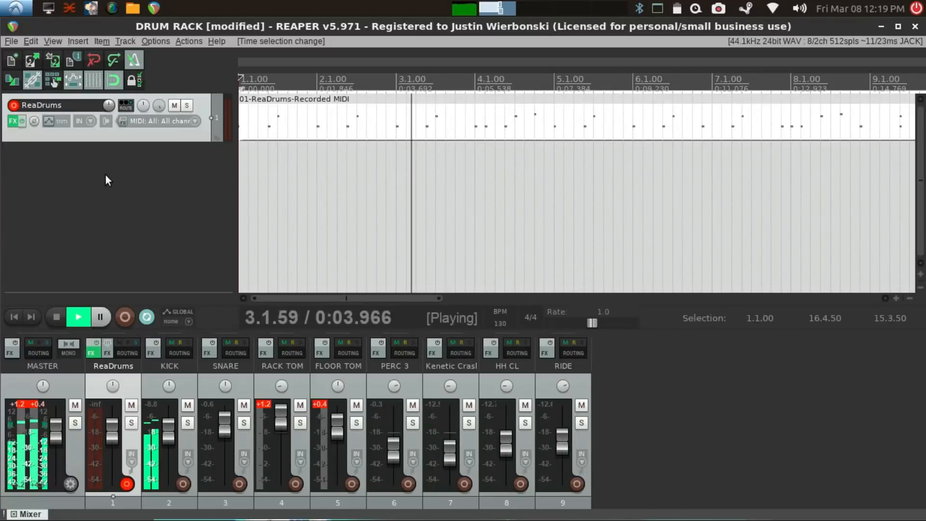
{"action": "left_click", "coordinate": [56, 317]}
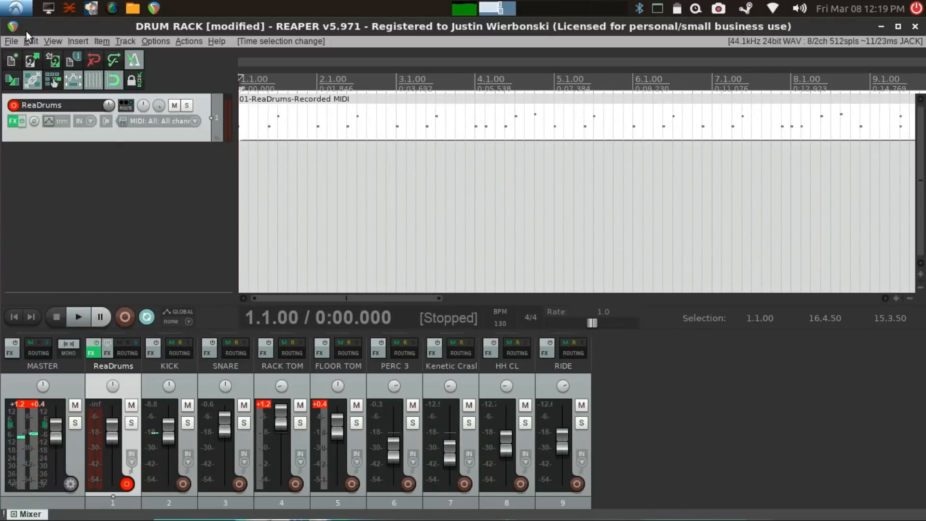
{"action": "left_click", "coordinate": [10, 41]}
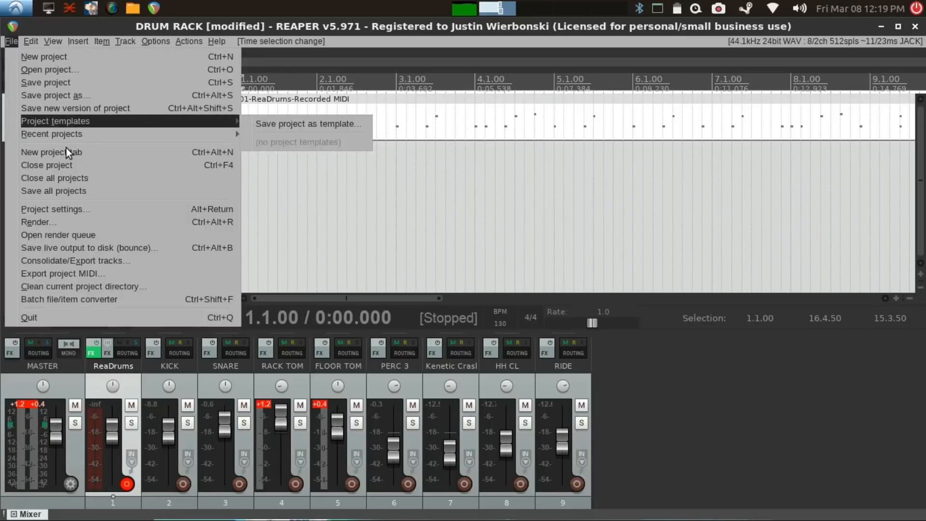
{"action": "left_click", "coordinate": [67, 95]}
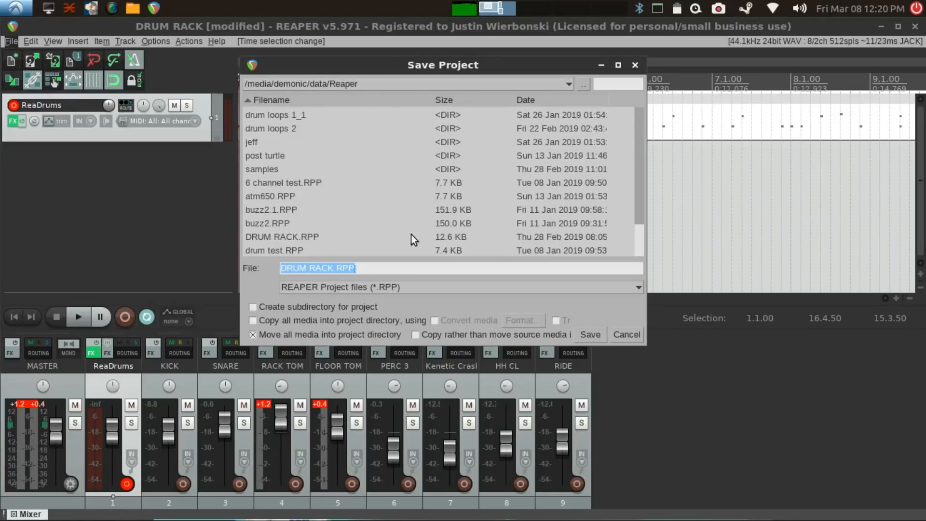
{"action": "left_click", "coordinate": [379, 269]}
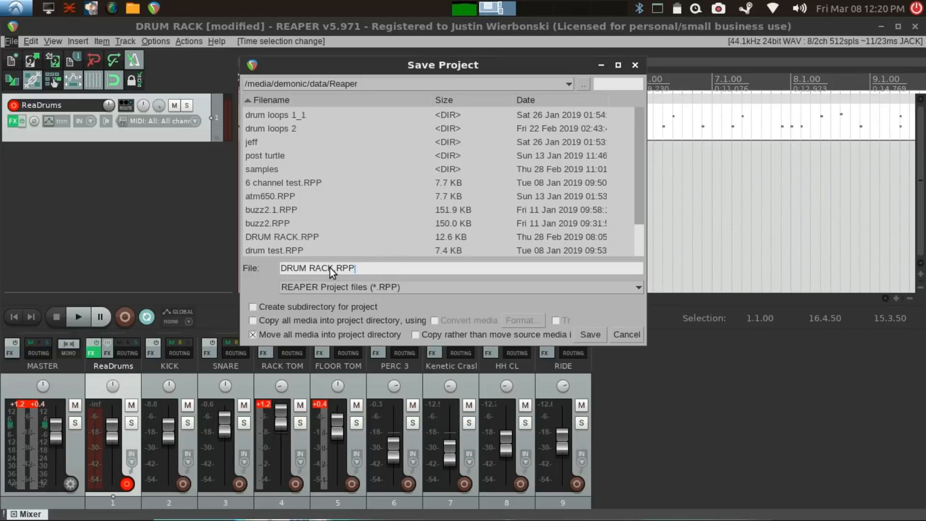
{"action": "left_click_drag", "start_coordinate": [332, 269], "coordinate": [231, 262]}
{"action": "type", "text": "exo"}
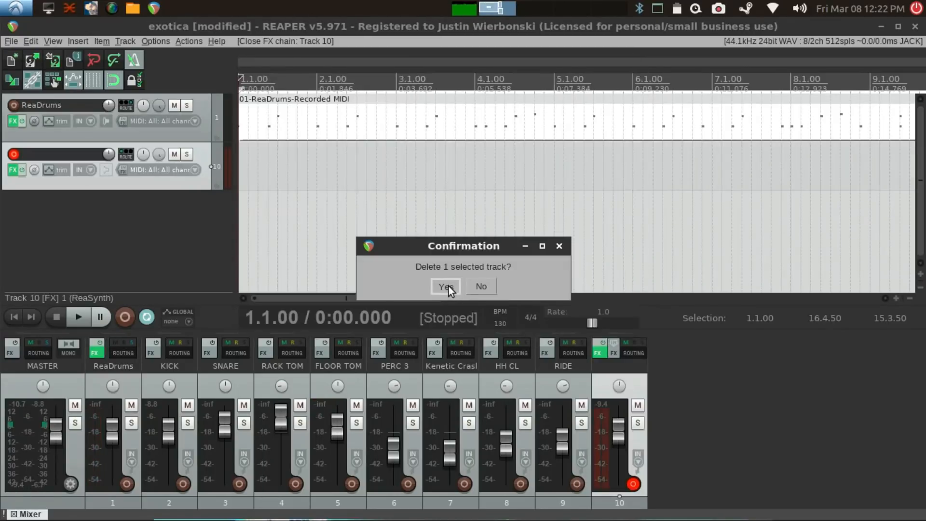
{"action": "left_click", "coordinate": [446, 287]}
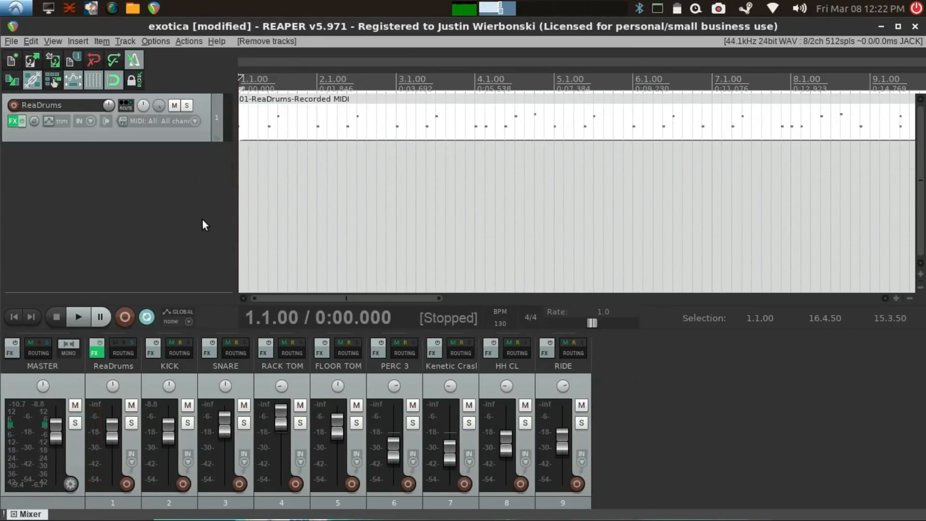
Step: Play the start of the ReaDrums MIDI item in the exotica project briefly, and stop playback
{"action": "left_click", "coordinate": [80, 317]}
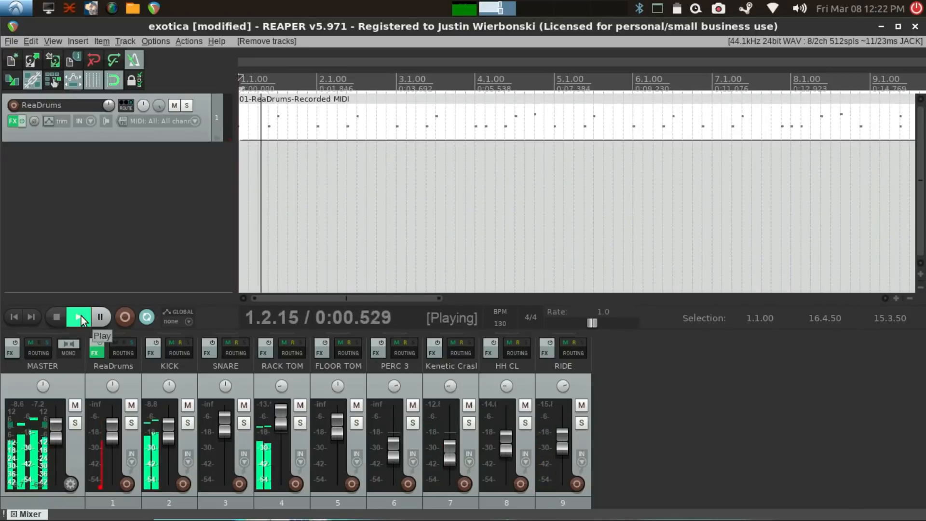
{"action": "key", "text": "space"}
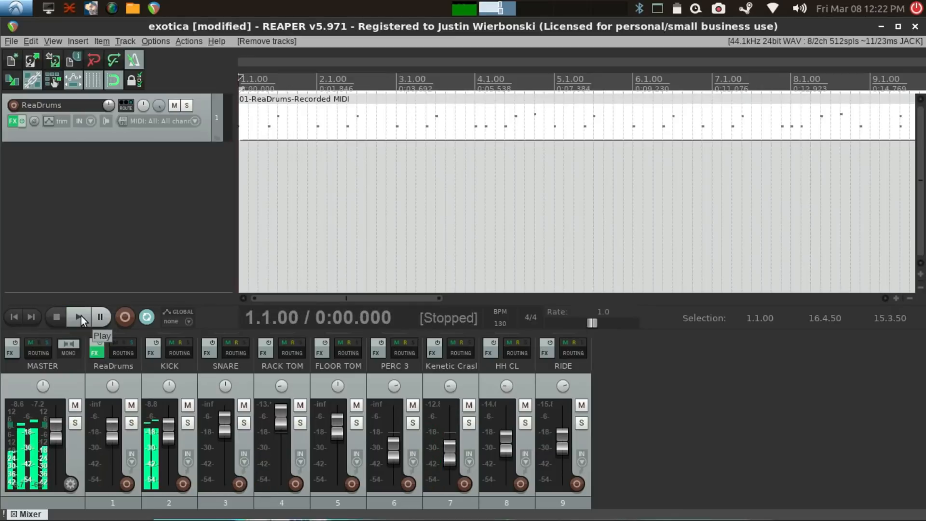